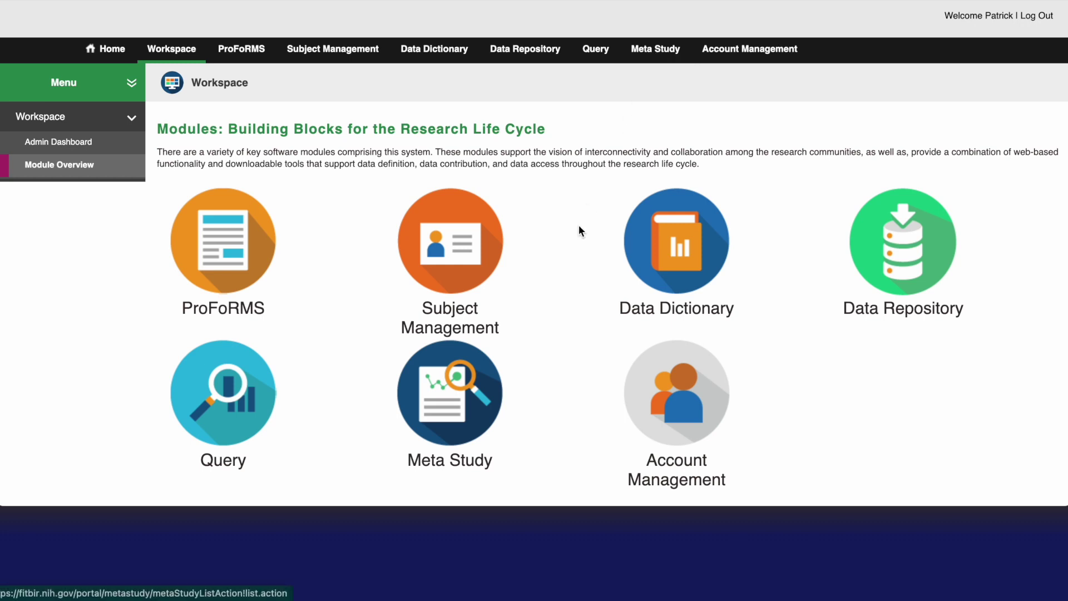
Step: Start a new meta study and title it "Meta Study Video"
left_click(434, 421)
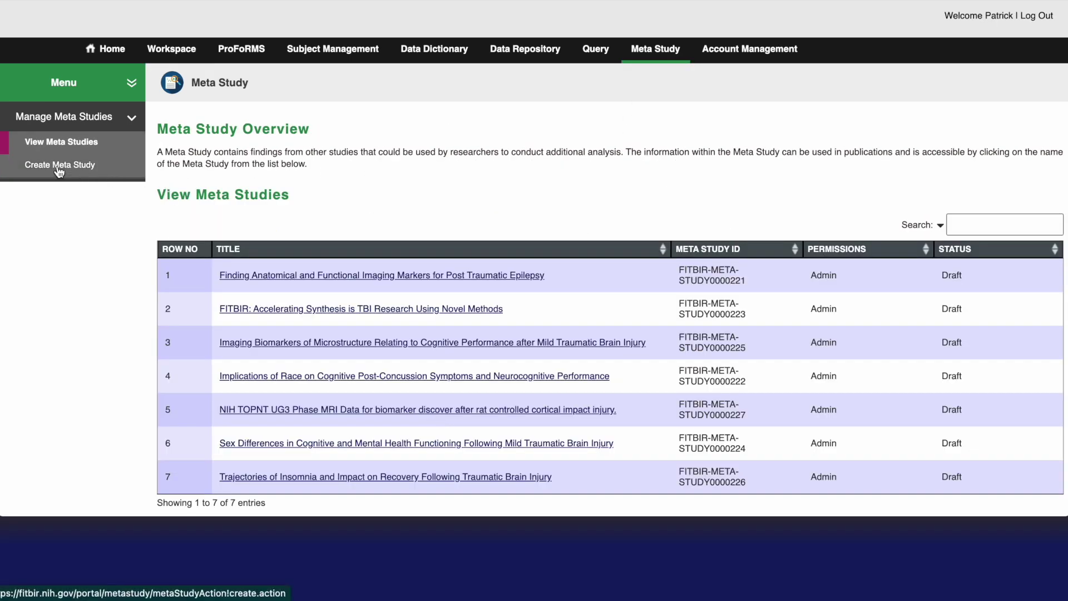
left_click(95, 172)
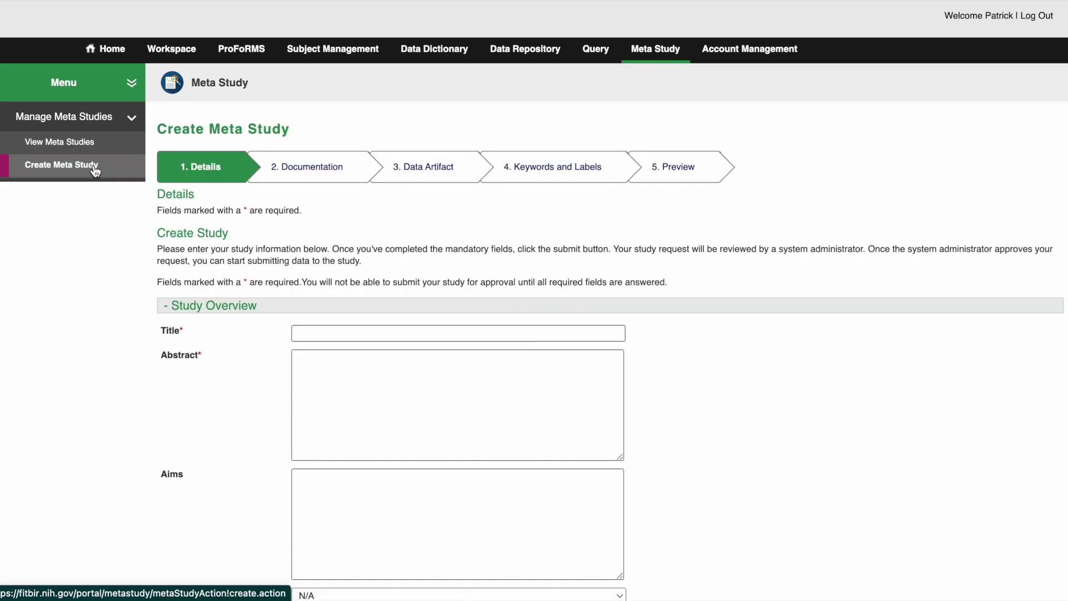
scroll(346, 251, "down", 2)
left_click(347, 239)
type("Meta S")
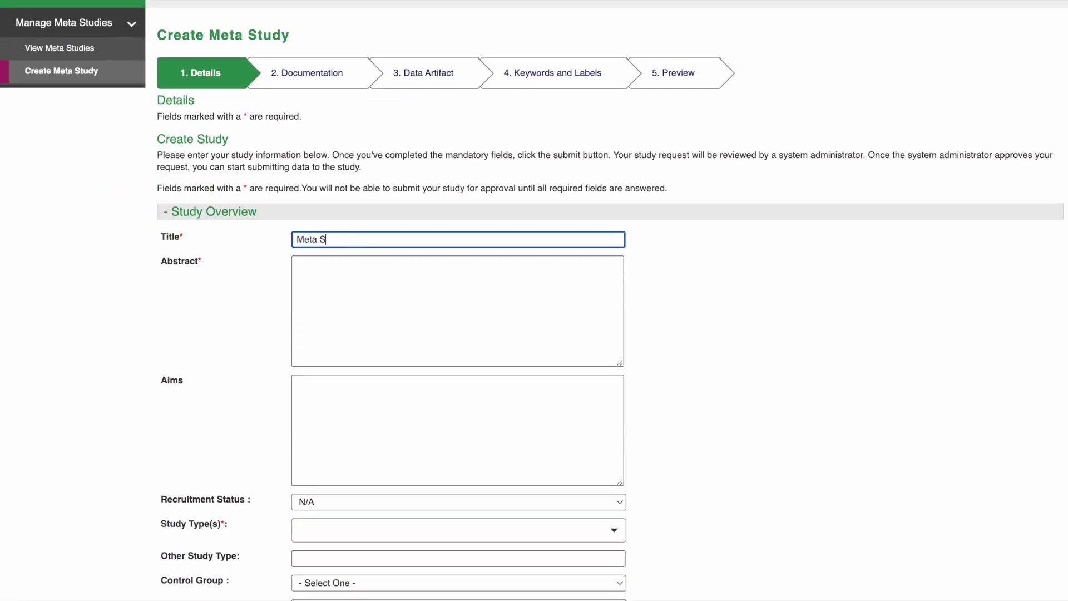
type("tudy Video")
Step: Enter the abstract "This is to test the meta study creation and demo video."
left_click(396, 322)
type("This is to test")
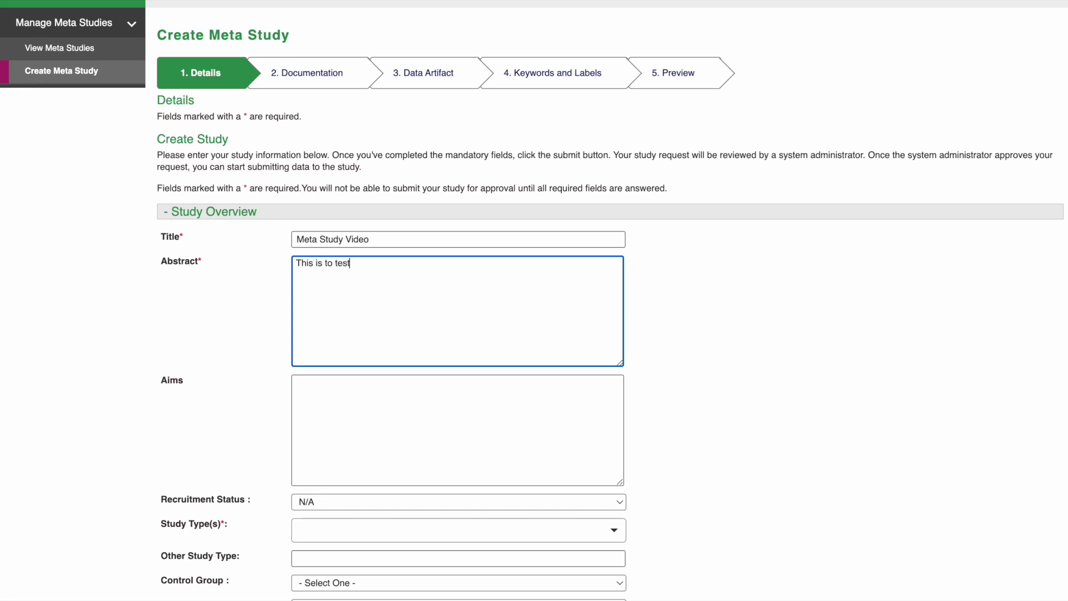
type(" the meta study creation and demo vide")
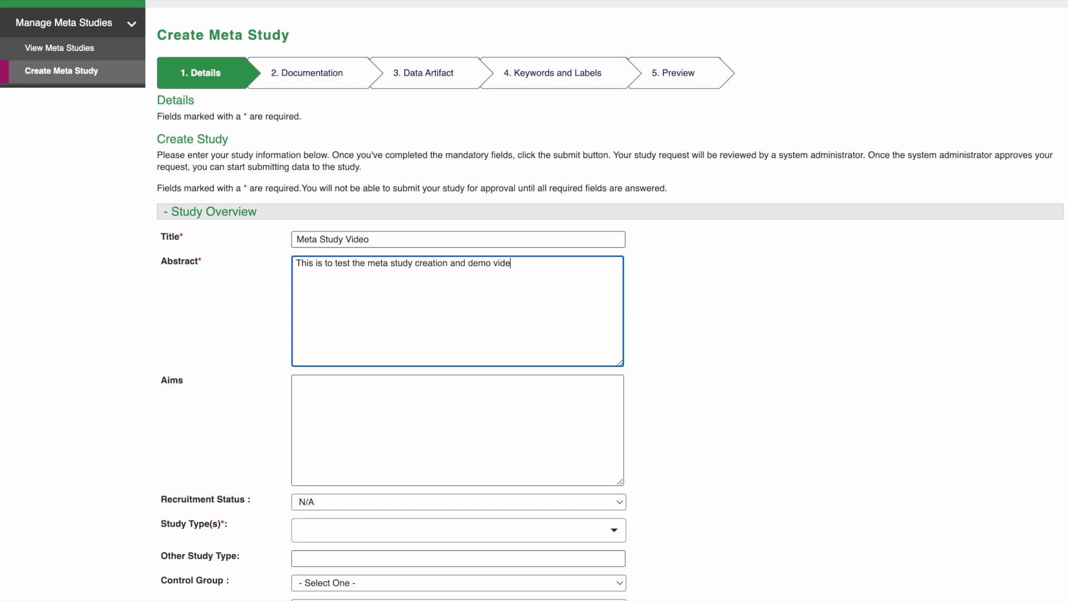
type("o.")
Step: Set the meta study's study type to Basic
scroll(400, 329, "down", 4)
left_click(400, 329)
scroll(350, 360, "down", 2)
scroll(314, 357, "up", 2)
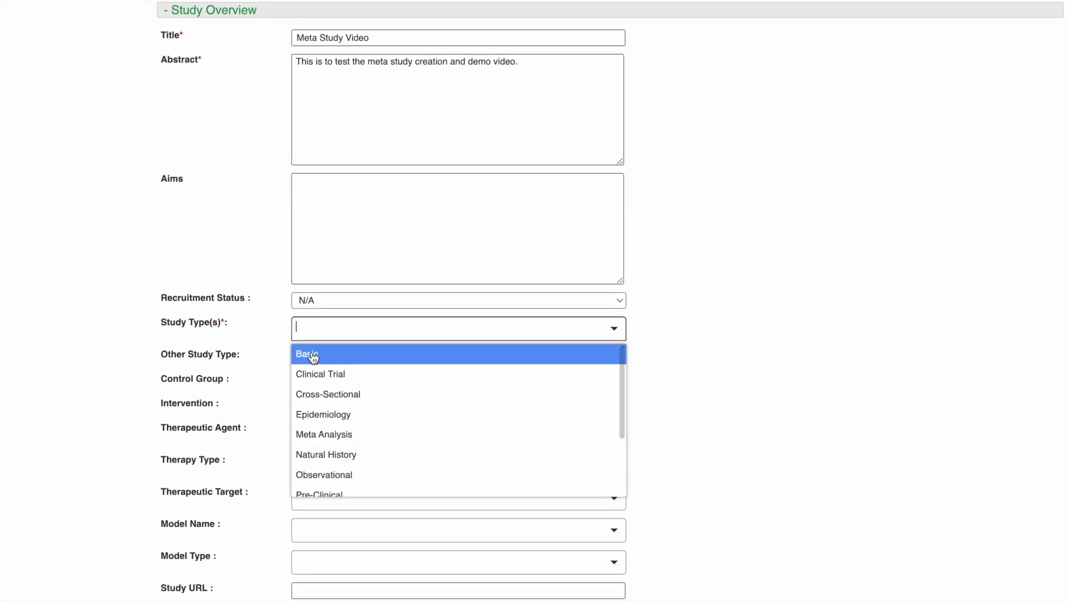
left_click(313, 357)
Step: Start a new entry in the Research Management Table with the role Primary Principal Investigator
scroll(269, 357, "down", 2)
left_click(284, 484)
scroll(284, 487, "down", 2)
left_click(219, 405)
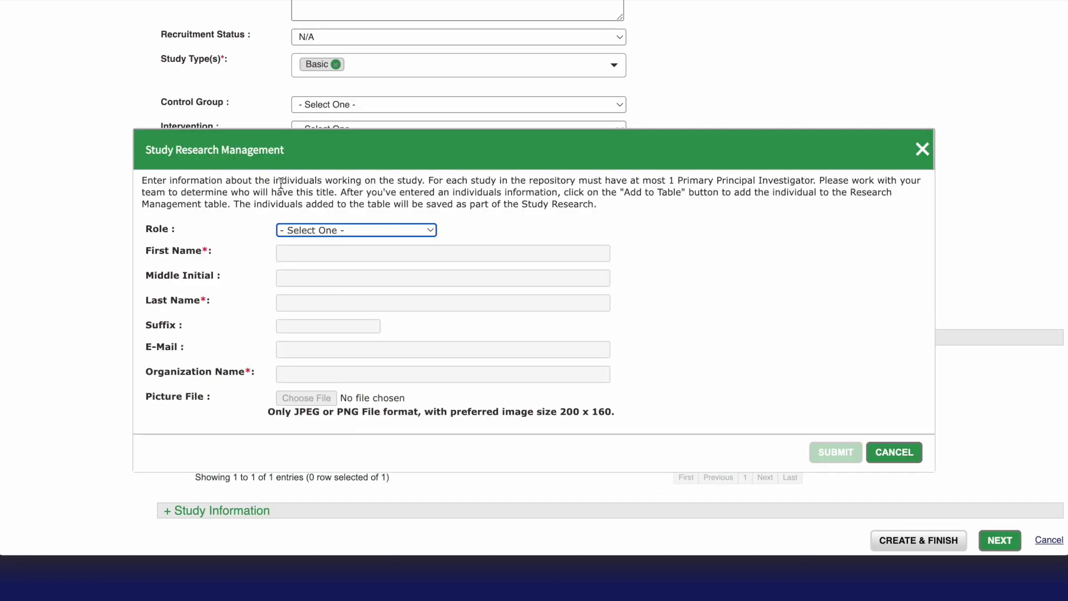
left_click_drag(664, 177, 822, 176)
left_click(294, 231)
left_click(303, 244)
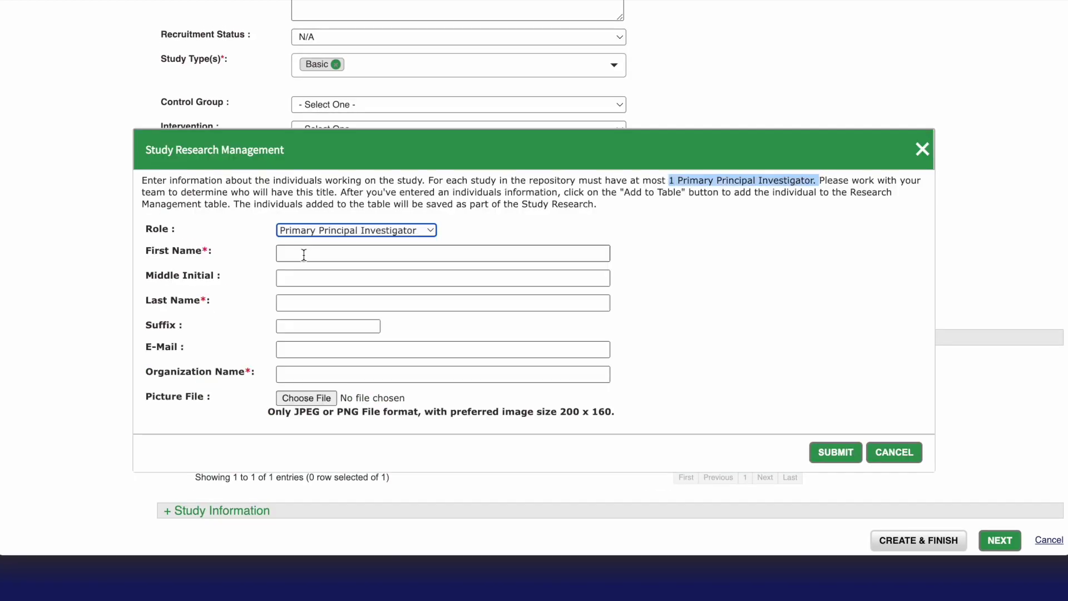
Step: Enter the investigator's first and last name, set the organization to "DoD", and submit the entry
left_click(303, 253)
type("John")
key("Tab")
key("Tab")
type("Doe")
left_click(443, 374)
type("Do")
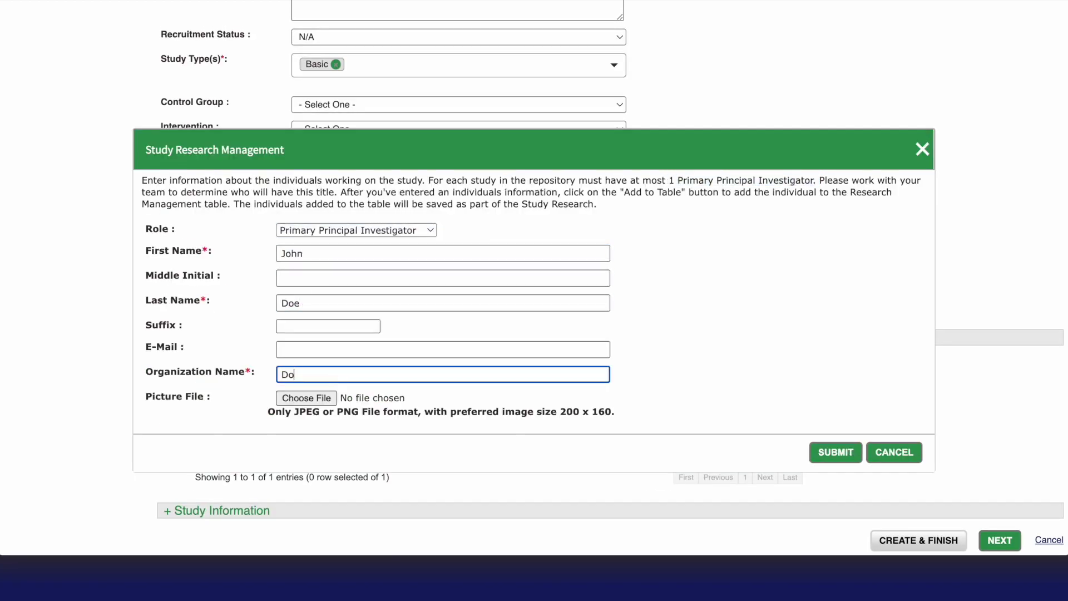
left_click(835, 451)
Step: Select a funding source in the Study Information section and continue to the Documentation stage
left_click(222, 510)
scroll(434, 256, "down", 5)
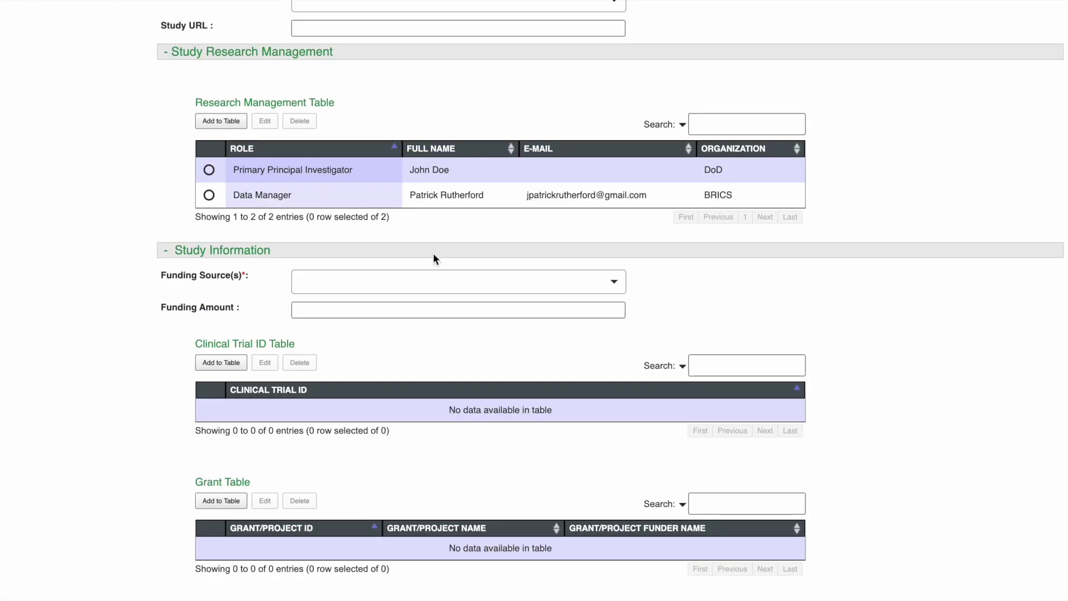
left_click(406, 282)
left_click(349, 333)
scroll(372, 336, "down", 3)
left_click(998, 540)
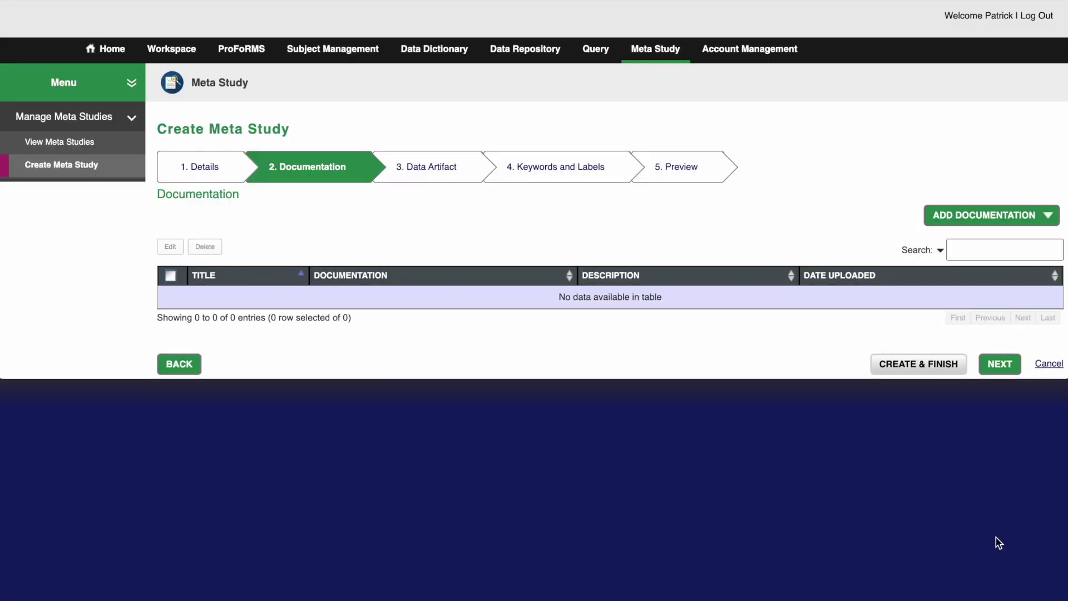
Step: Check the options for adding documentation and data artifacts, and continue to Keywords and Labels without adding any
left_click(1012, 216)
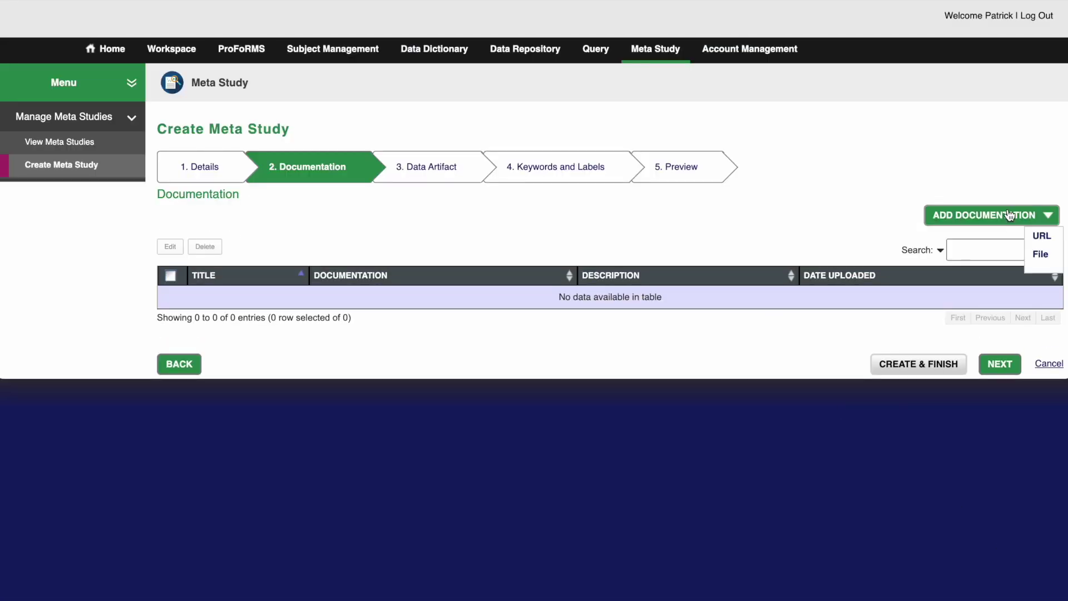
left_click(1051, 216)
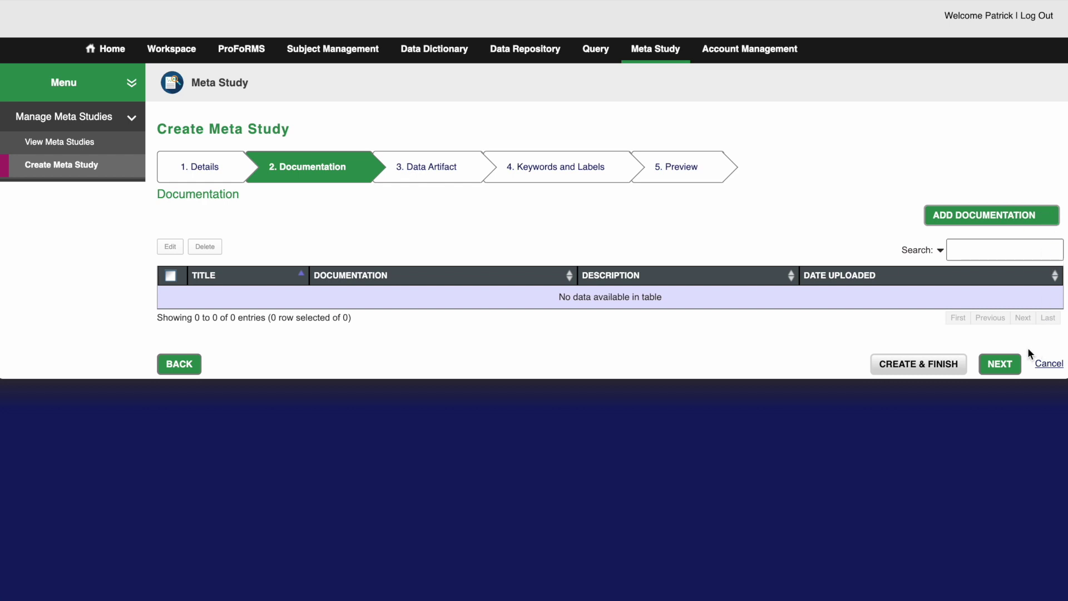
left_click(1007, 367)
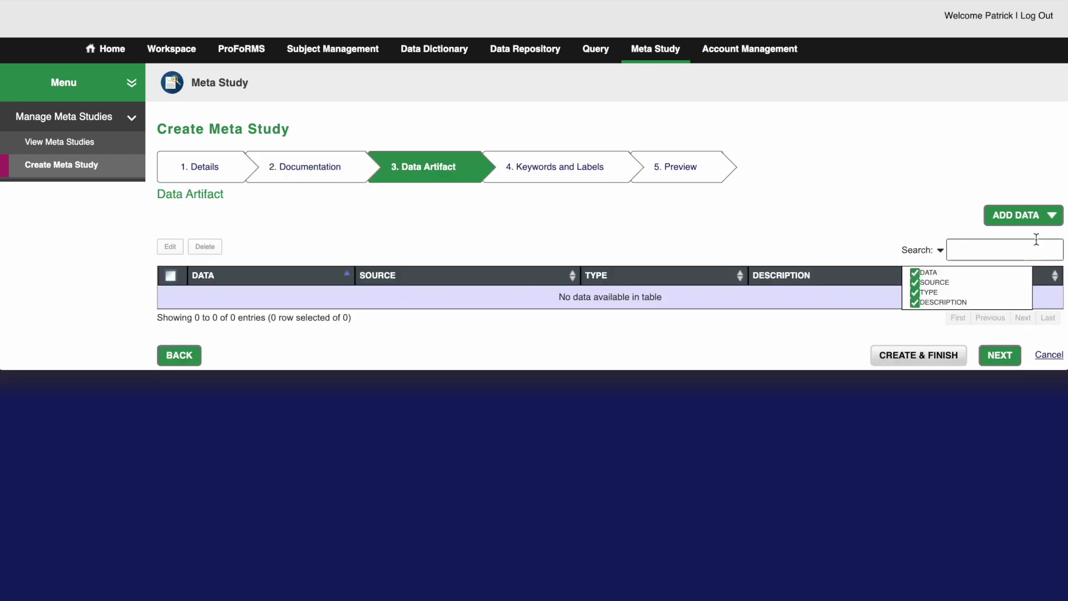
left_click(1055, 218)
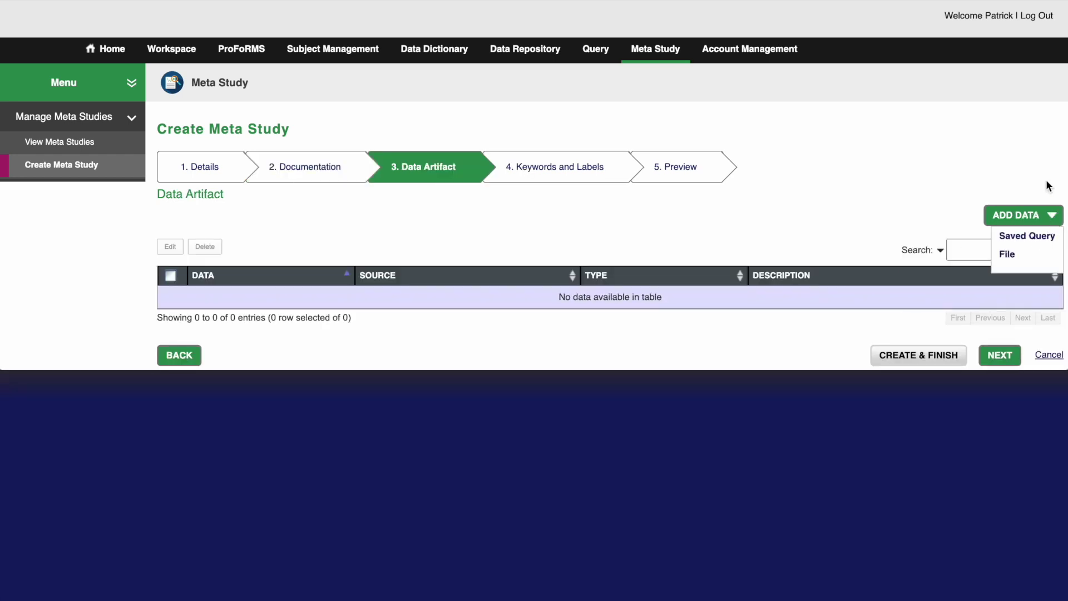
left_click(1001, 356)
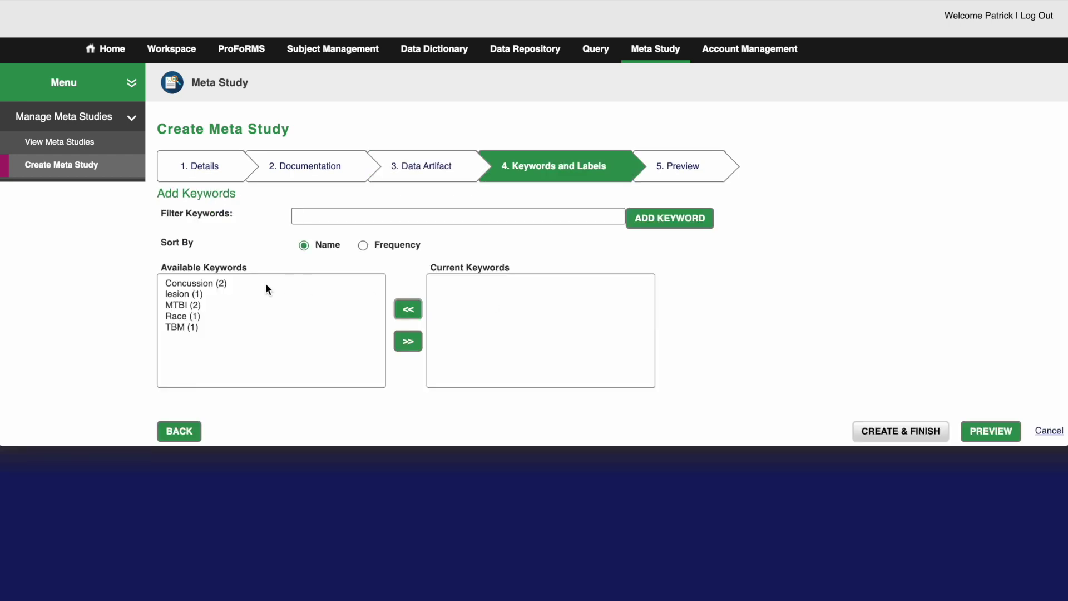
Step: Move the Concussion keyword into the current keywords and return it to the available ones
left_click(251, 286)
left_click(407, 341)
left_click(499, 283)
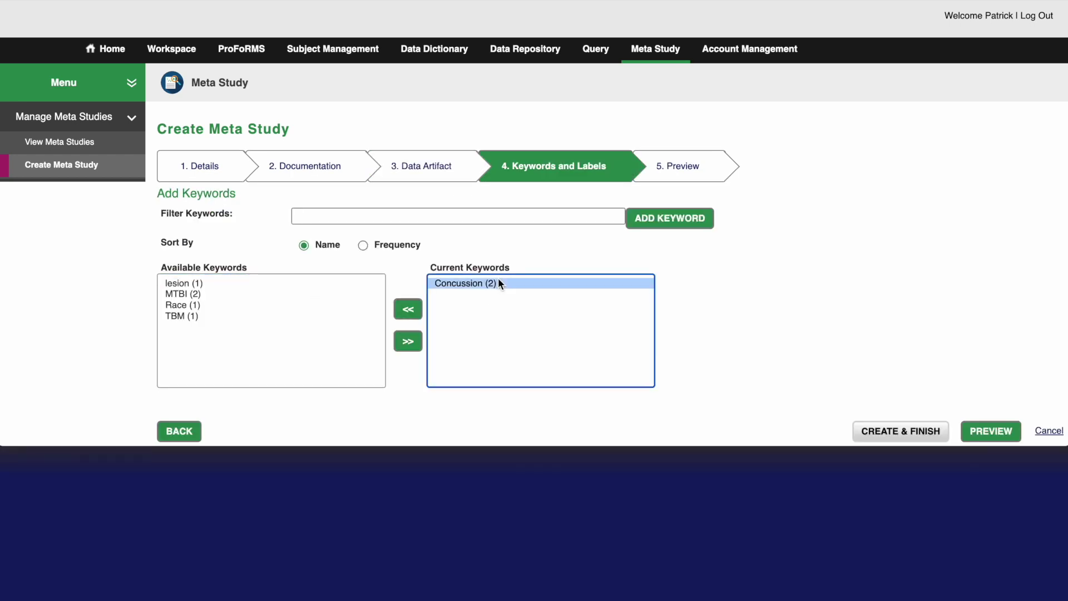
left_click(408, 314)
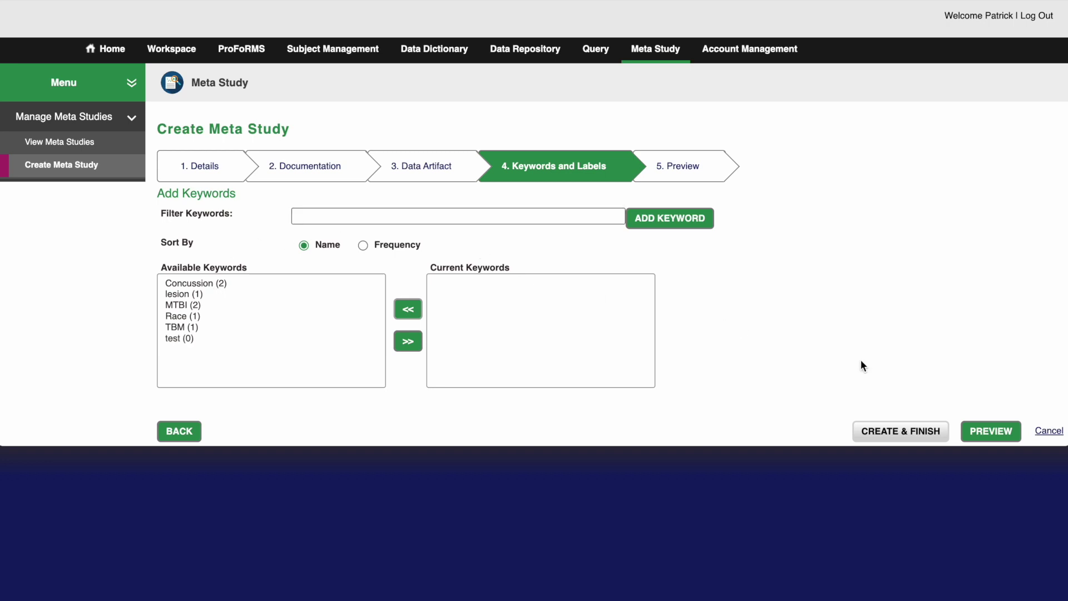
Step: Preview the meta study, then create it and confirm the creation
left_click(991, 431)
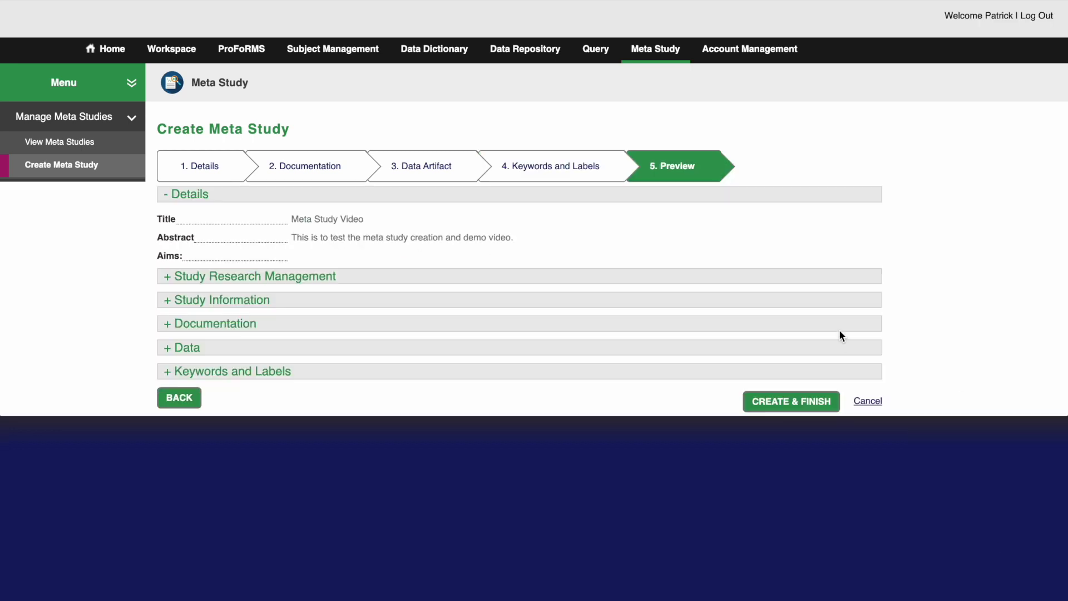
left_click(781, 404)
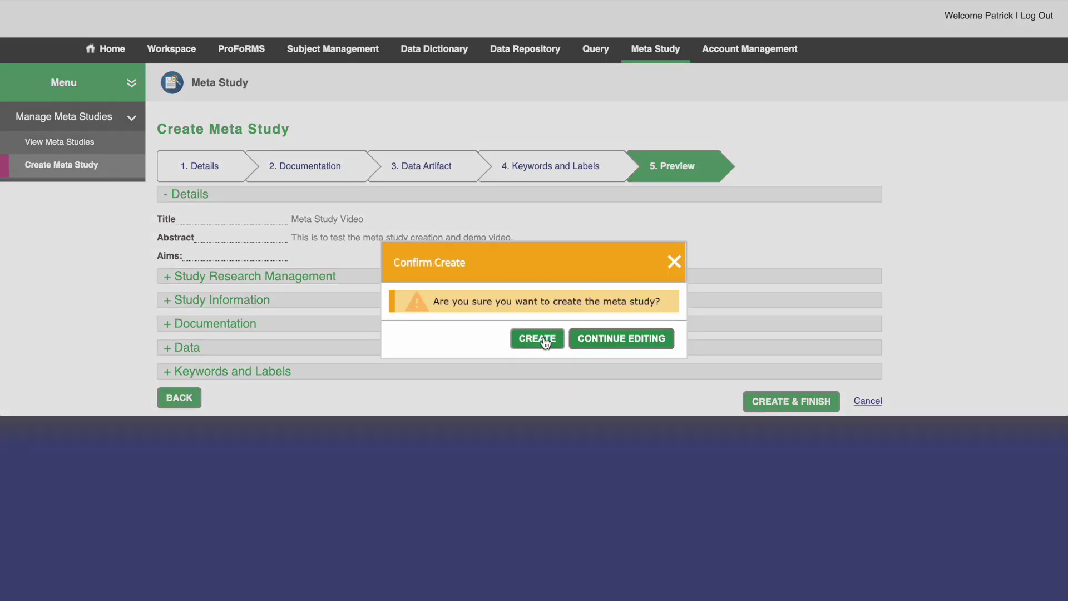
left_click(537, 339)
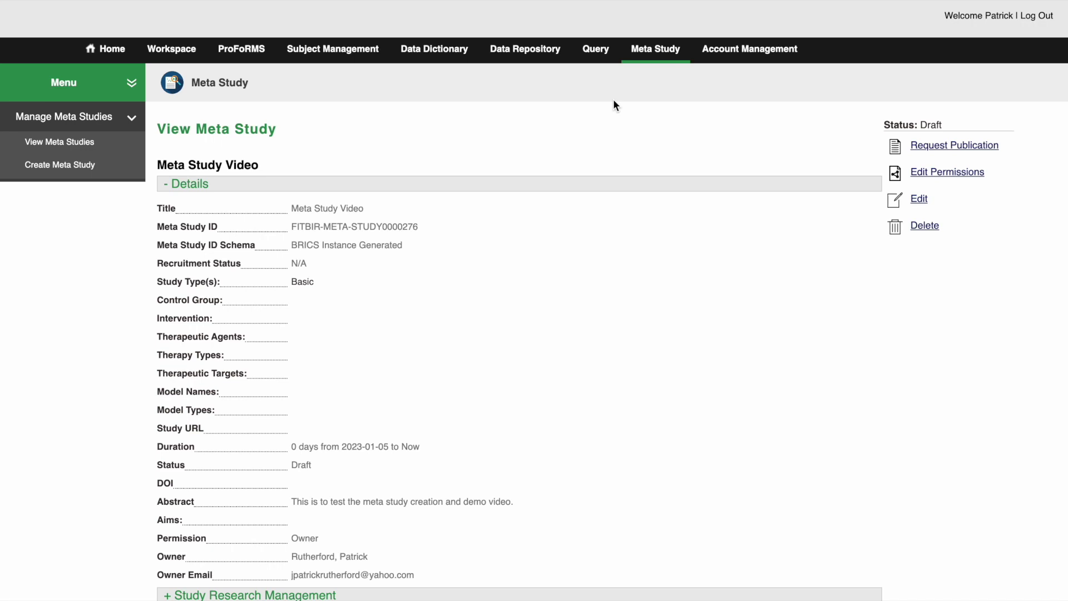
Step: Switch to the Query tool and search its forms for "GCS"
left_click(594, 49)
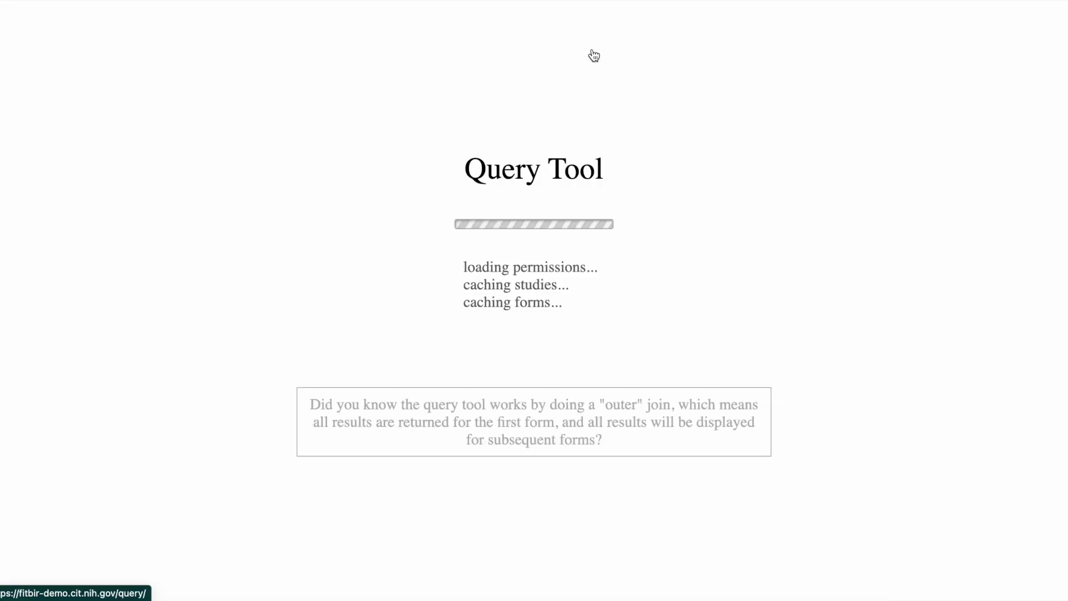
left_click(143, 158)
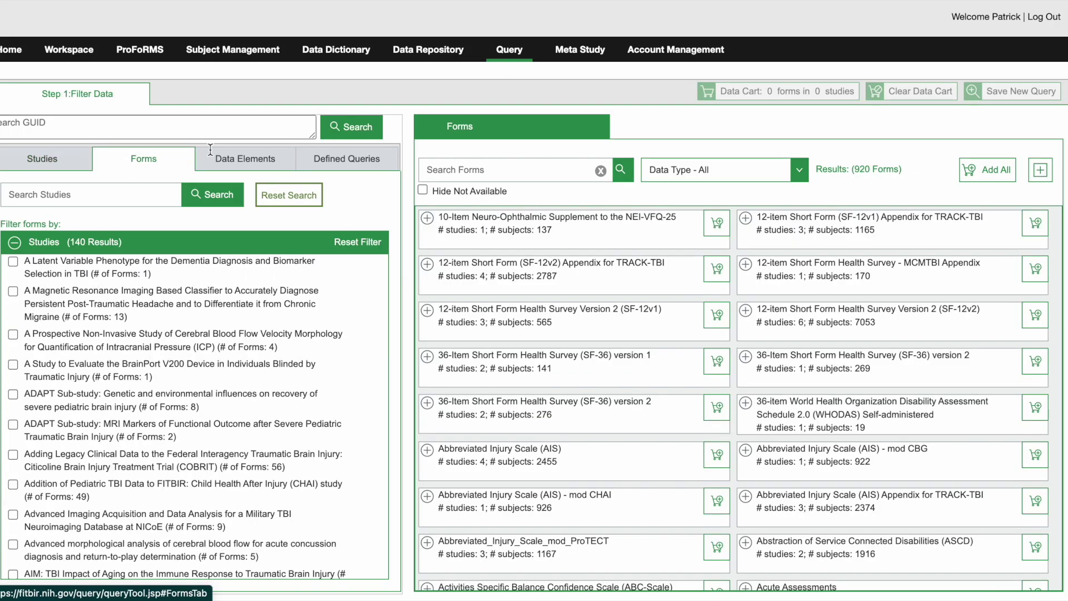
left_click(474, 170)
type("GCS")
left_click(621, 169)
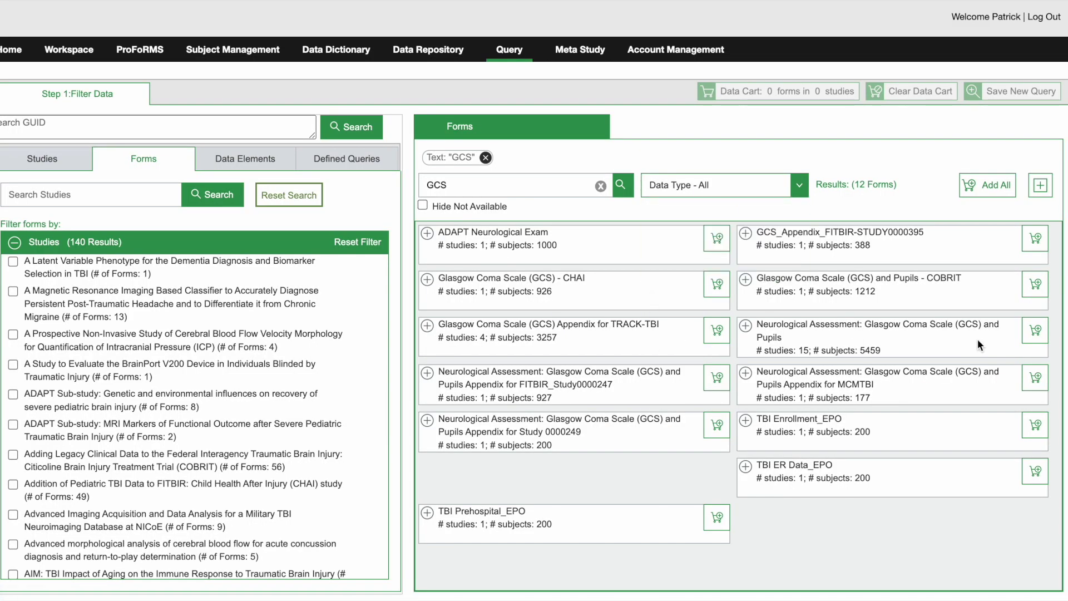
Step: Add the general GCS and Pupils neurological assessment, the GCS Appendix for TRACK-TBI, and the GCS - CHAI form to the data cart
left_click(1035, 330)
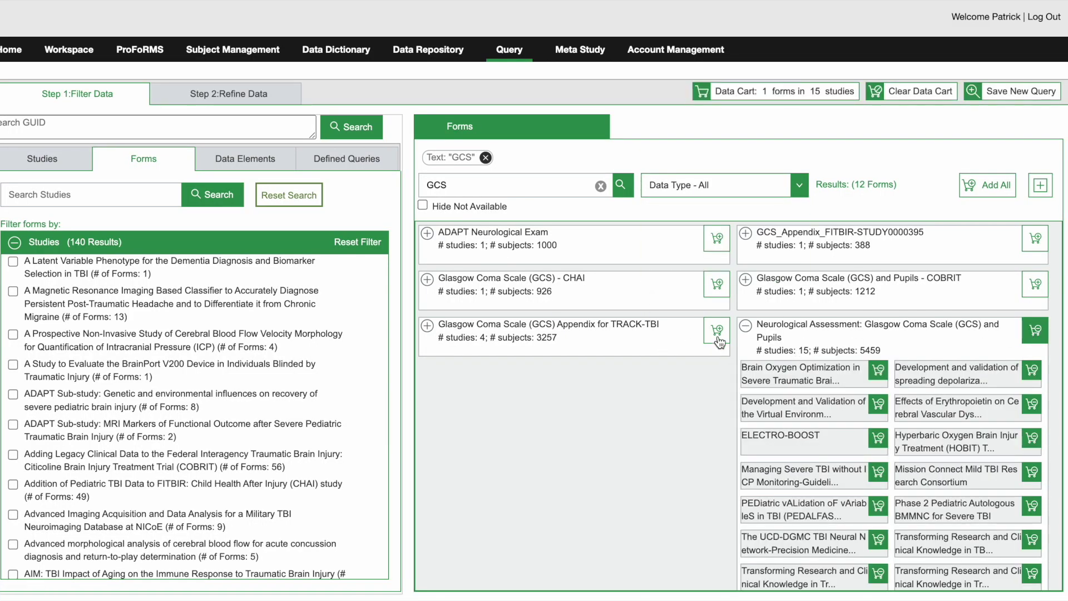
left_click(717, 330)
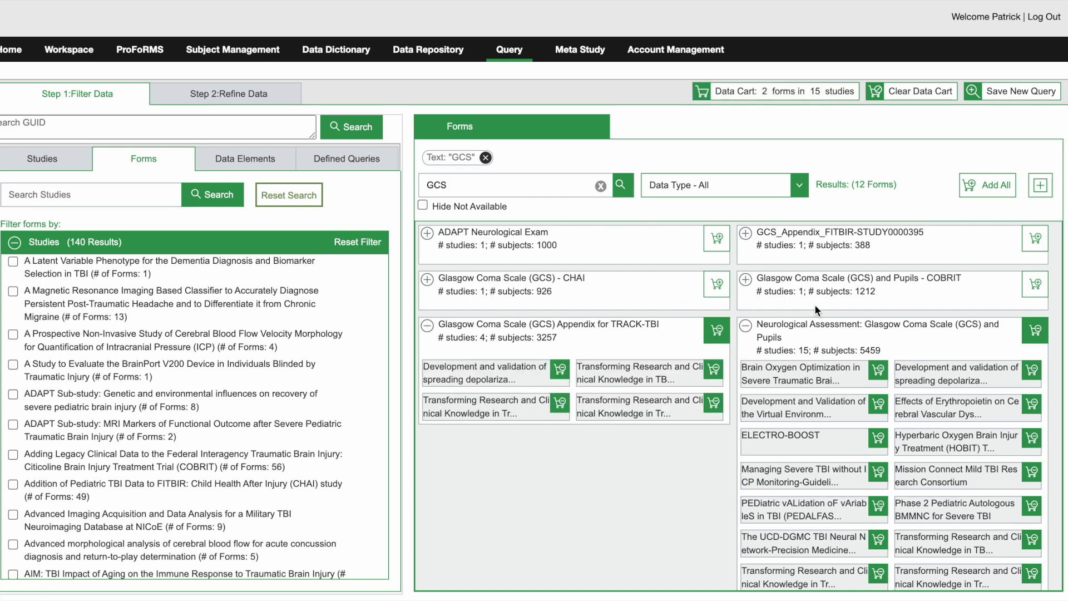
left_click(716, 283)
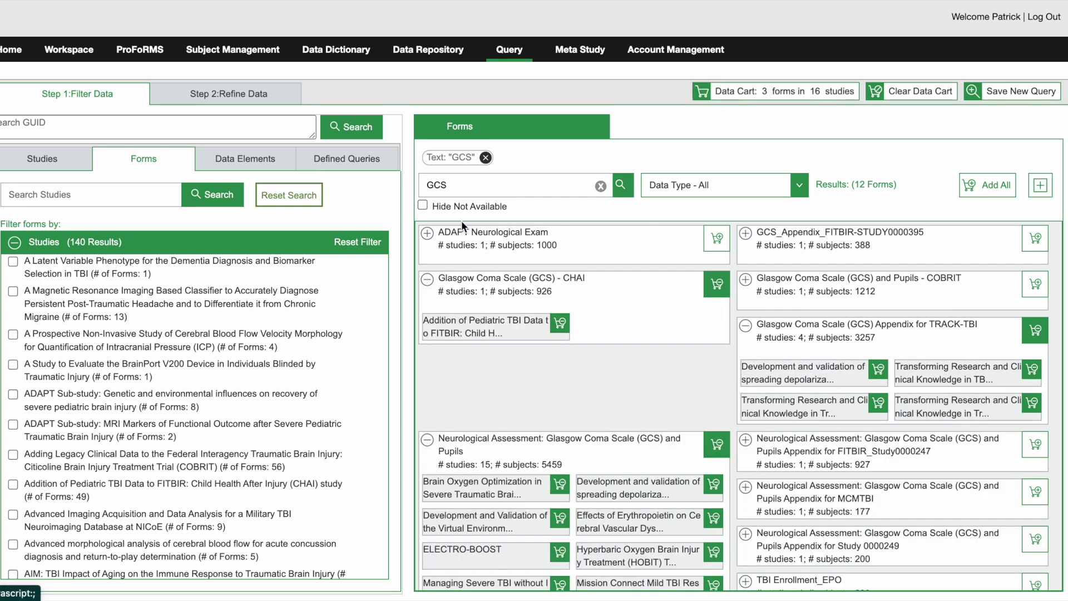
Step: Join the GCS and Pupils assessment, the TRACK-TBI appendix and the CHAI form in that order, and run the query
left_click(251, 95)
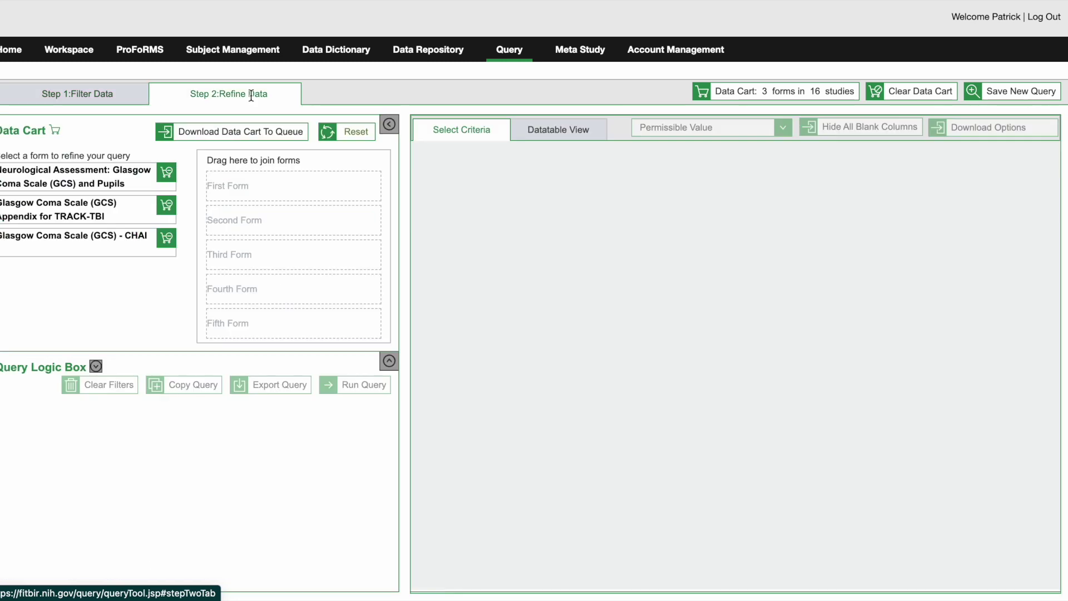
left_click_drag(114, 174, 312, 201)
left_click_drag(91, 182, 300, 231)
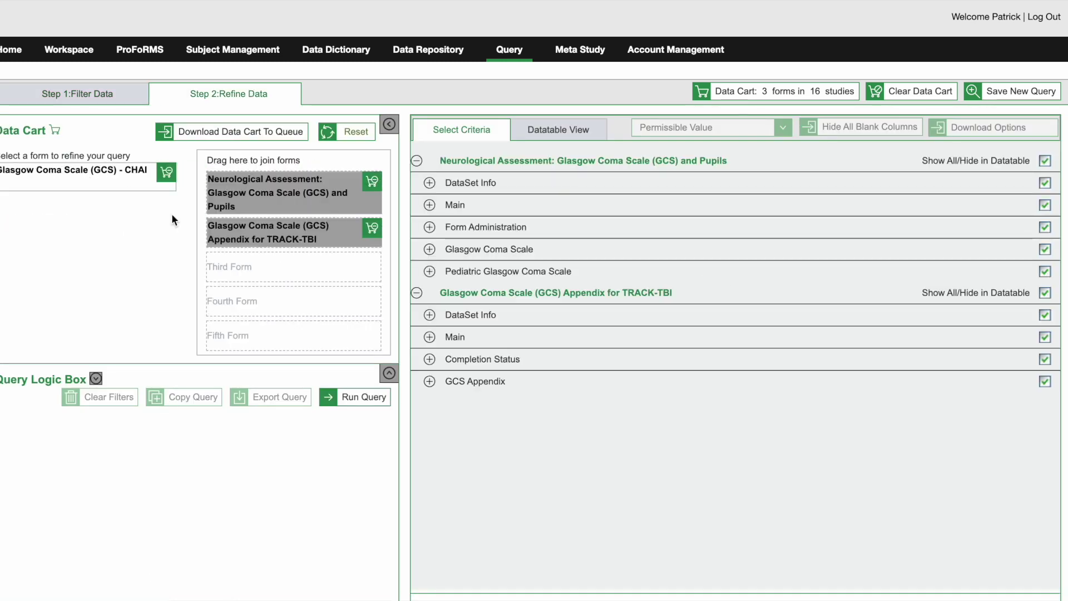
left_click_drag(99, 179, 285, 283)
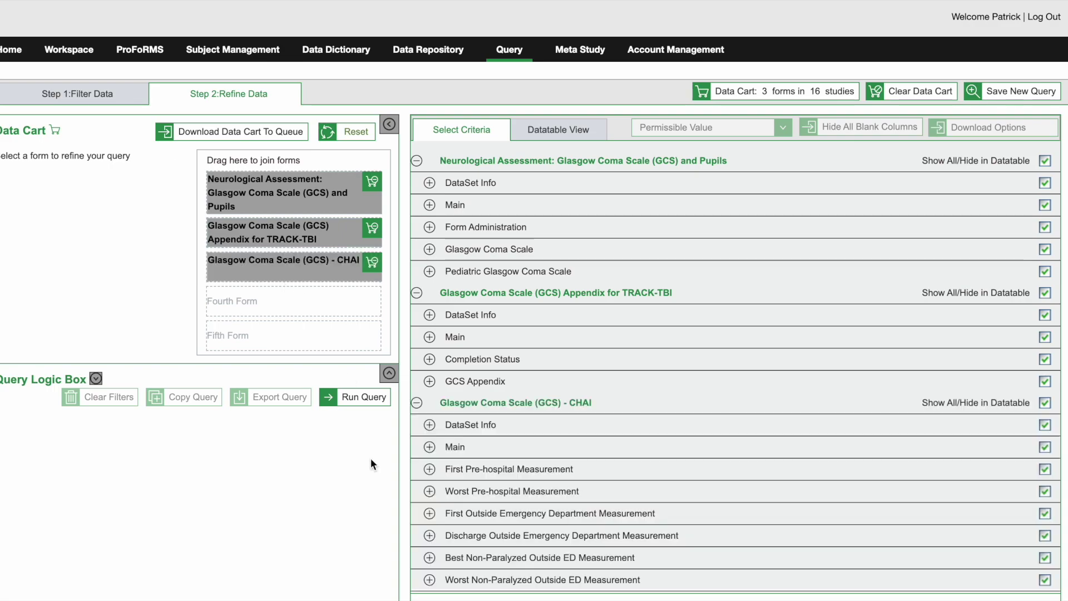
left_click(367, 394)
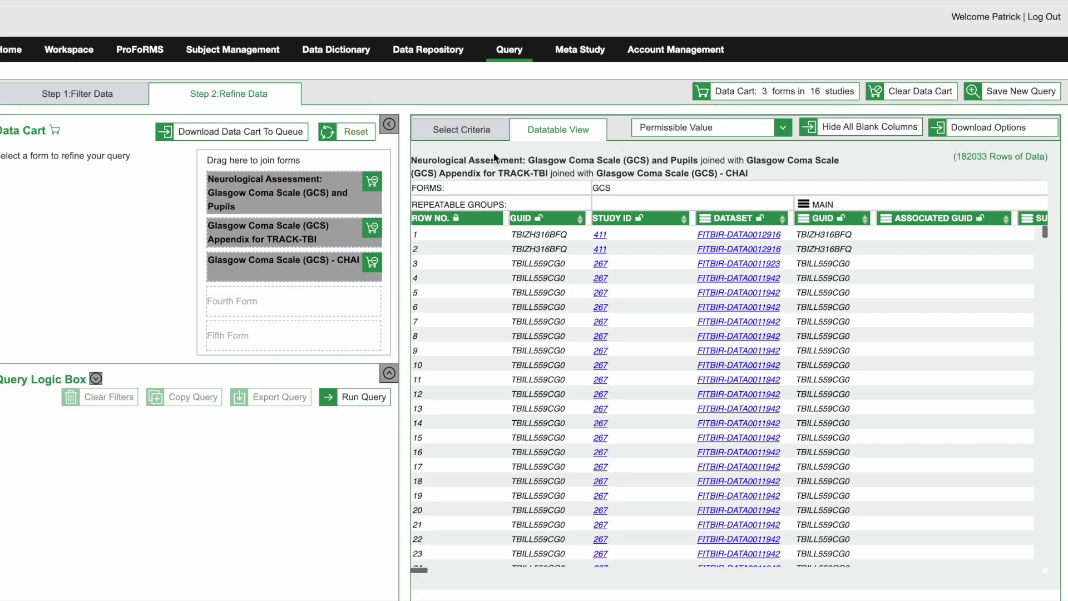
Step: Filter the GCS and Pupils assessment's Age in years to a range of 30 to 50
left_click(461, 129)
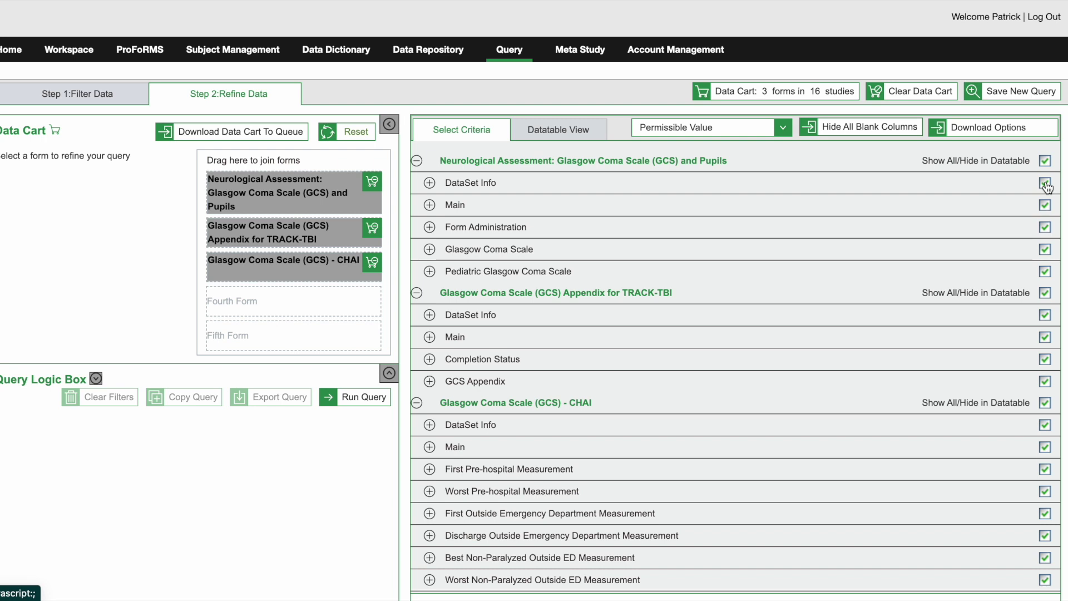
left_click(430, 205)
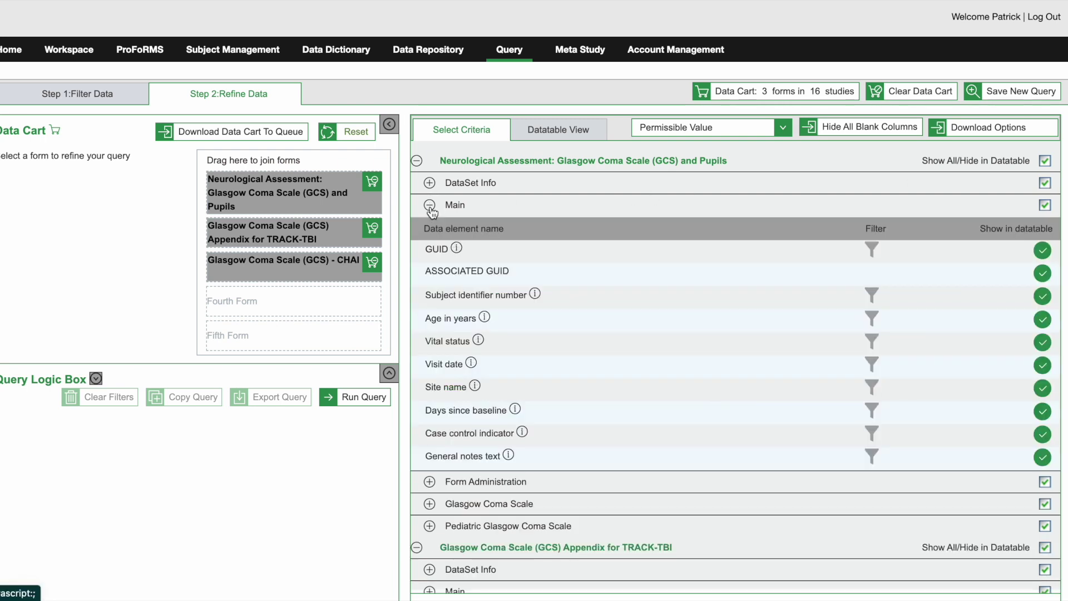
left_click(871, 318)
left_click(24, 476)
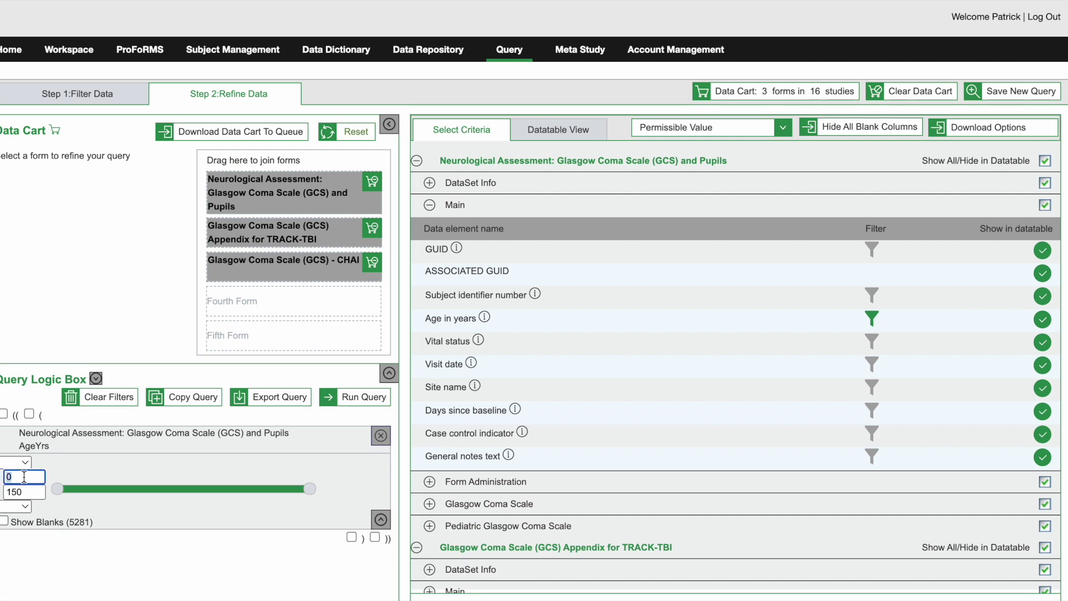
type("30")
key("Tab")
type("50")
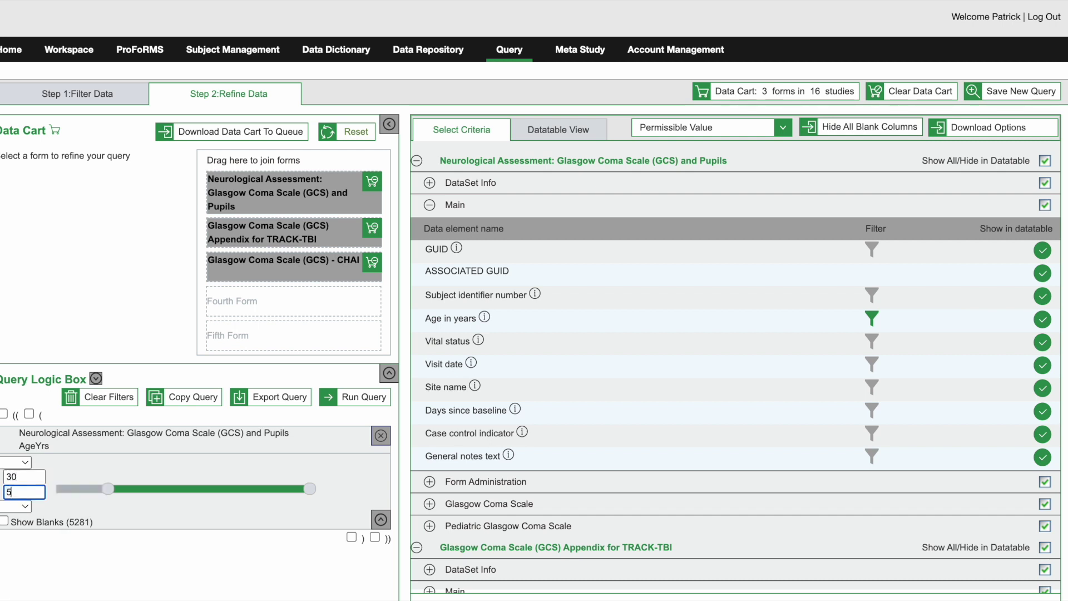
Step: Run the age-filtered query and look over the datatable's value display options
left_click(350, 397)
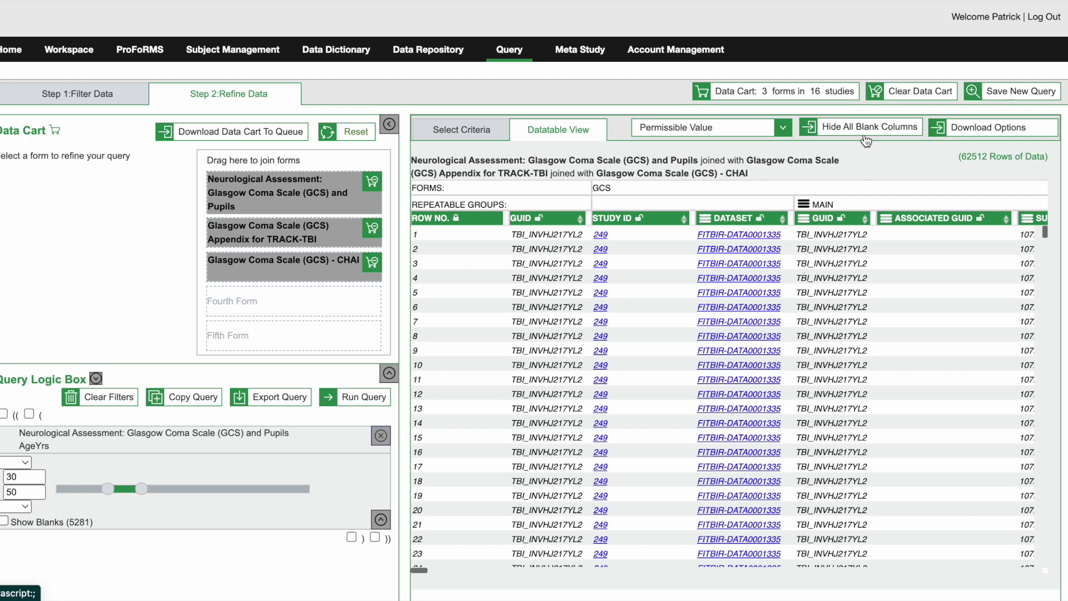
left_click(778, 128)
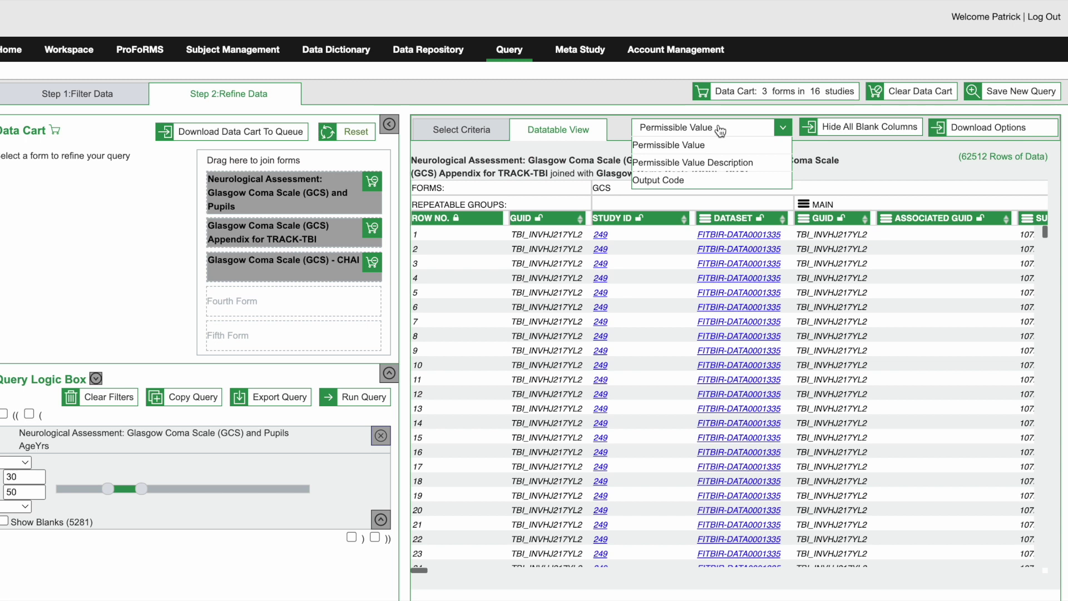
left_click(885, 176)
Step: Send the query results to a meta study, searching for "Meta" and selecting Meta Study Video as the destination
left_click(1010, 133)
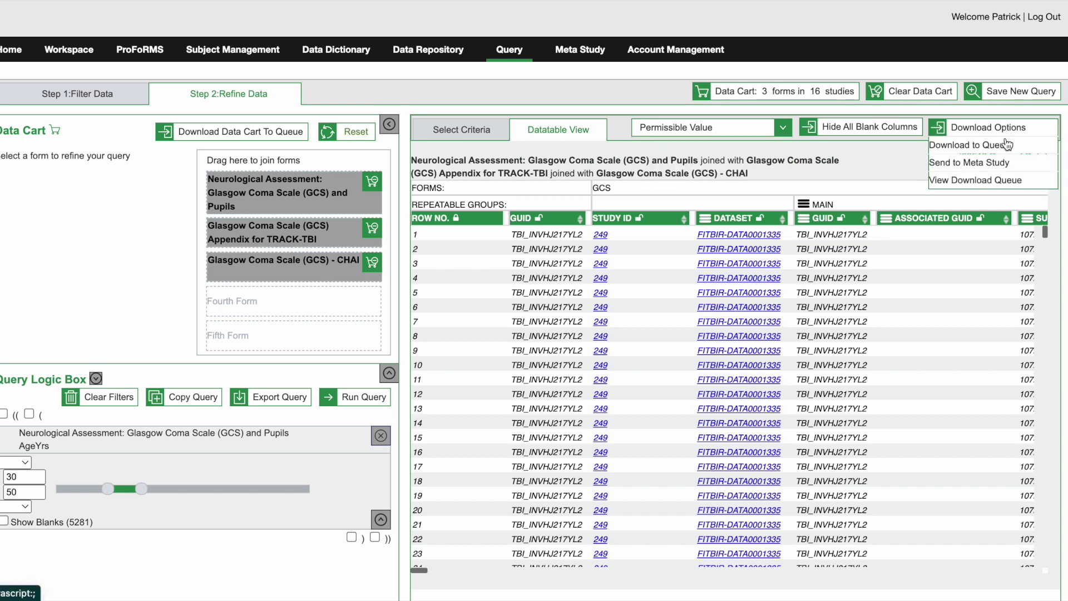
left_click(987, 162)
mouse_move(980, 185)
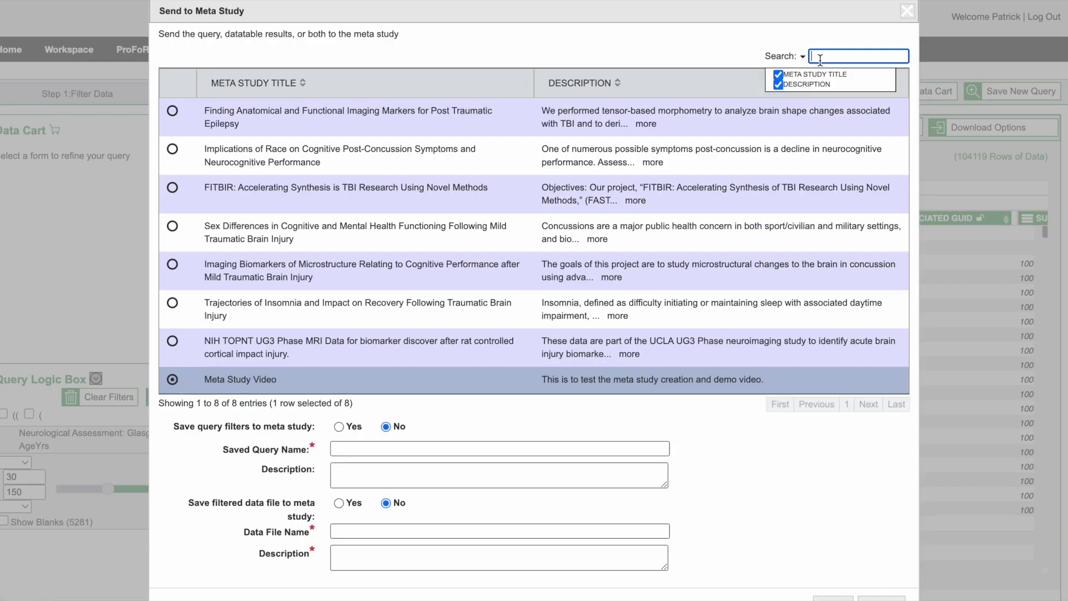
type("Meta")
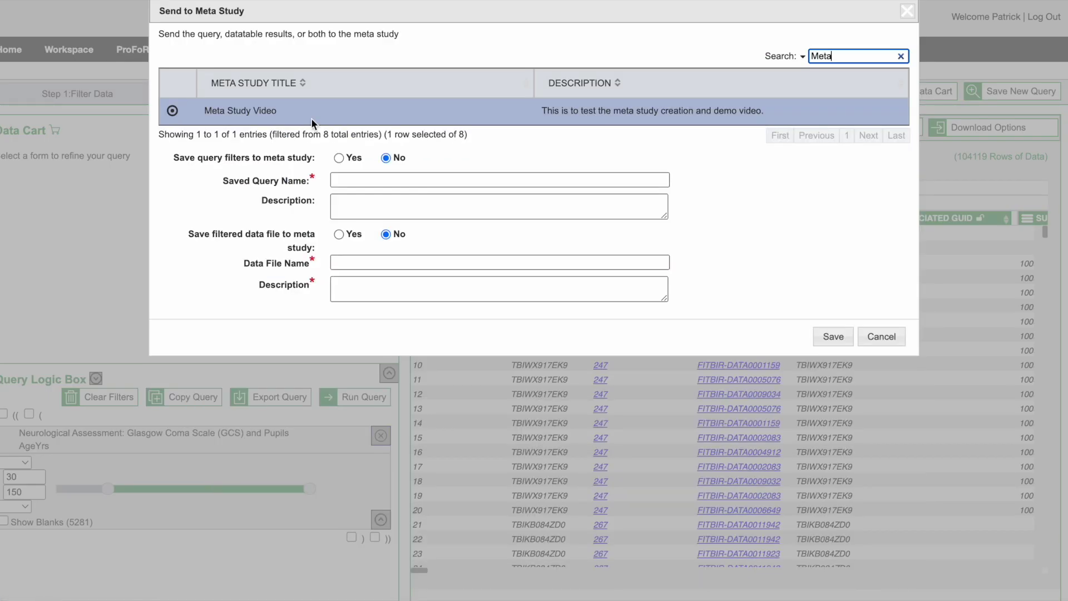
left_click(171, 111)
Step: Save the query filters to the meta study as "GCS Data 30+ years", described as "GCS Data filtered by people over 30 years of age."
left_click(378, 178)
type("GCS Data 3")
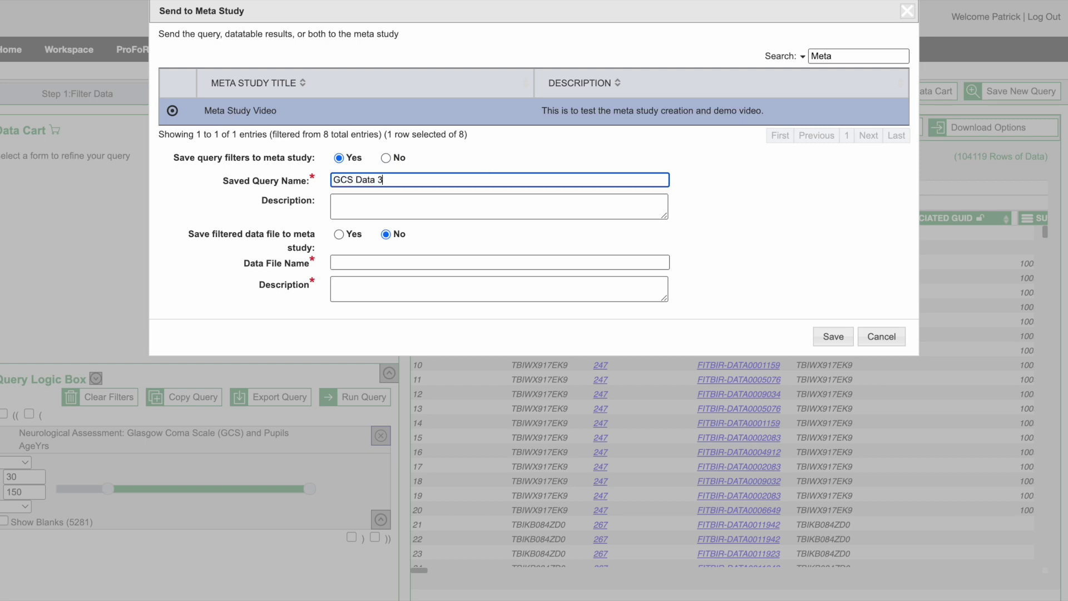
type("0+ years")
left_click(463, 205)
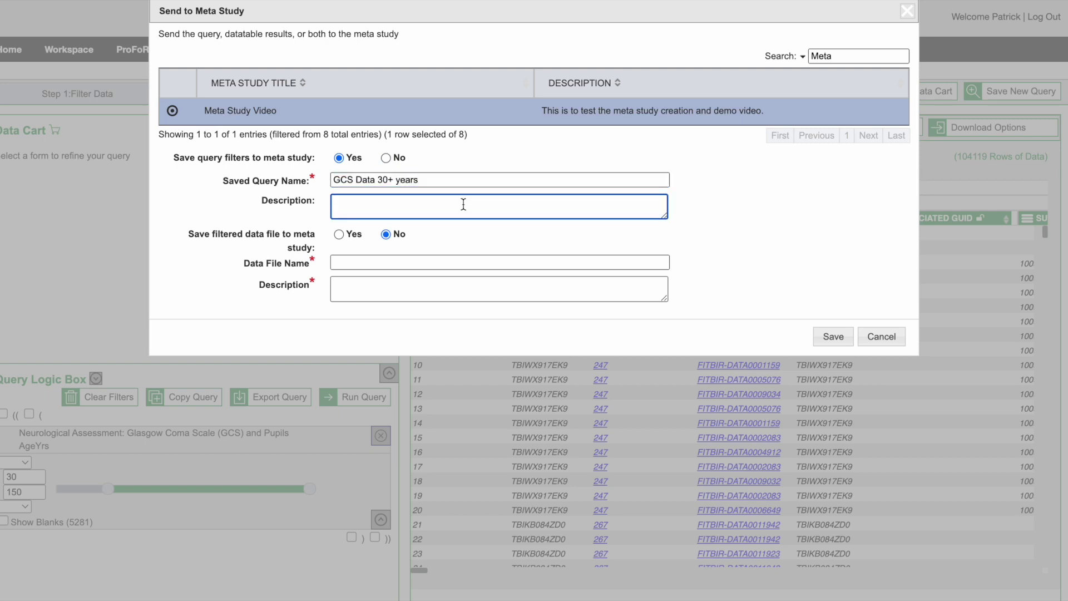
type("GCS Data filtered by people over ")
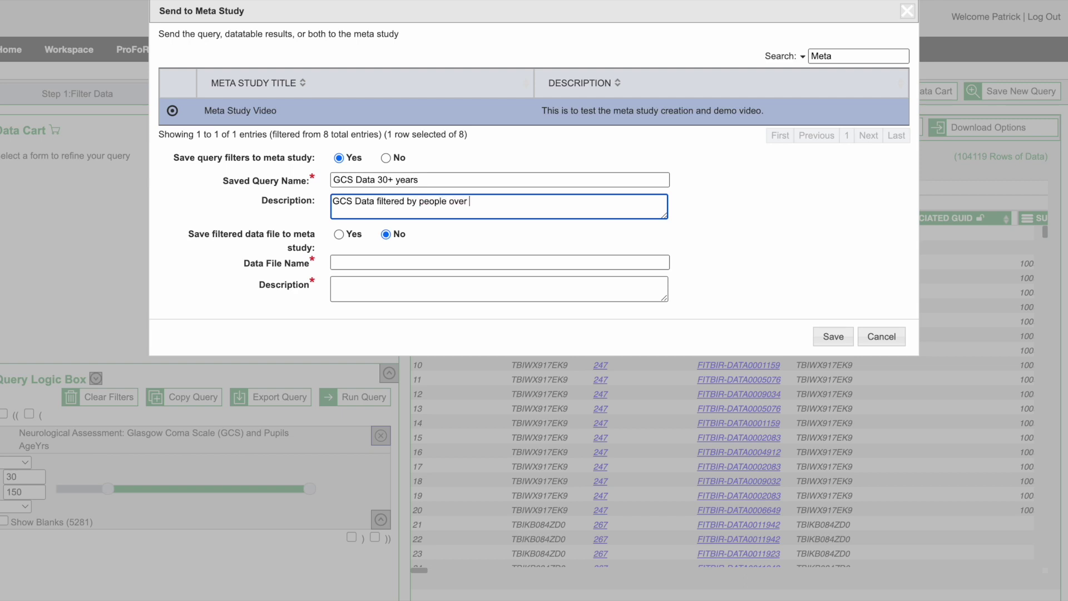
type("30 years of age.")
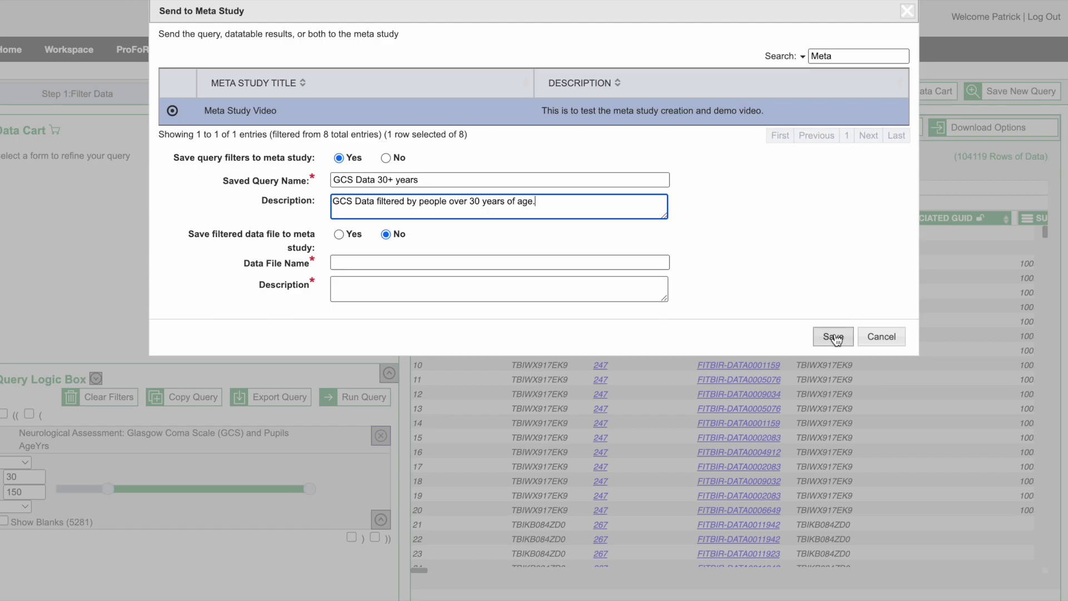
left_click(833, 337)
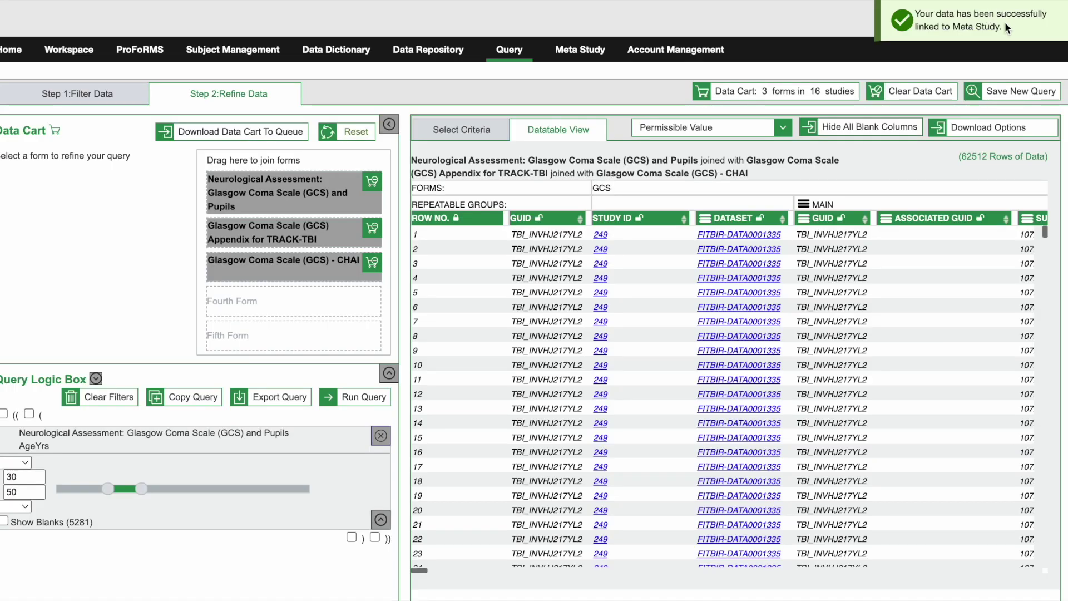
Step: Open Meta Study Video from the meta study list and examine the saved query in its Data section
left_click(701, 127)
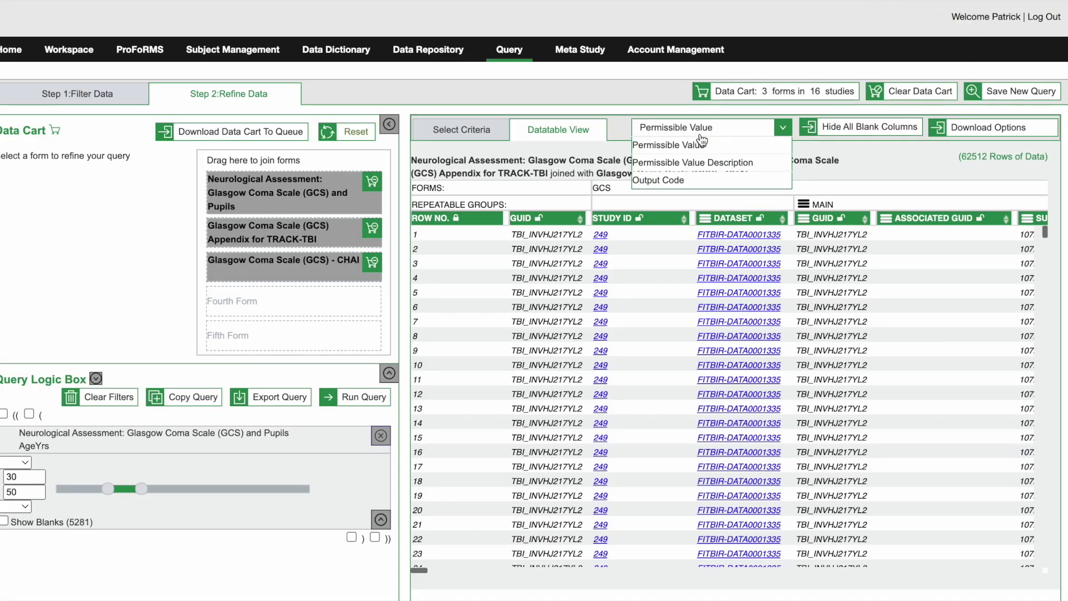
left_click(579, 50)
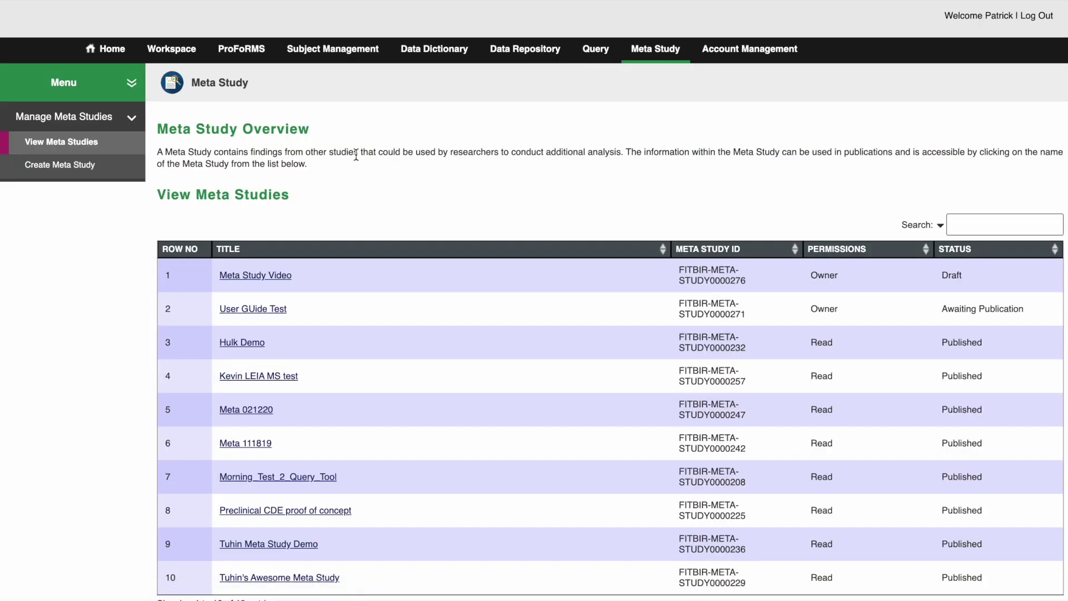
left_click(239, 283)
scroll(764, 344, "down", 4)
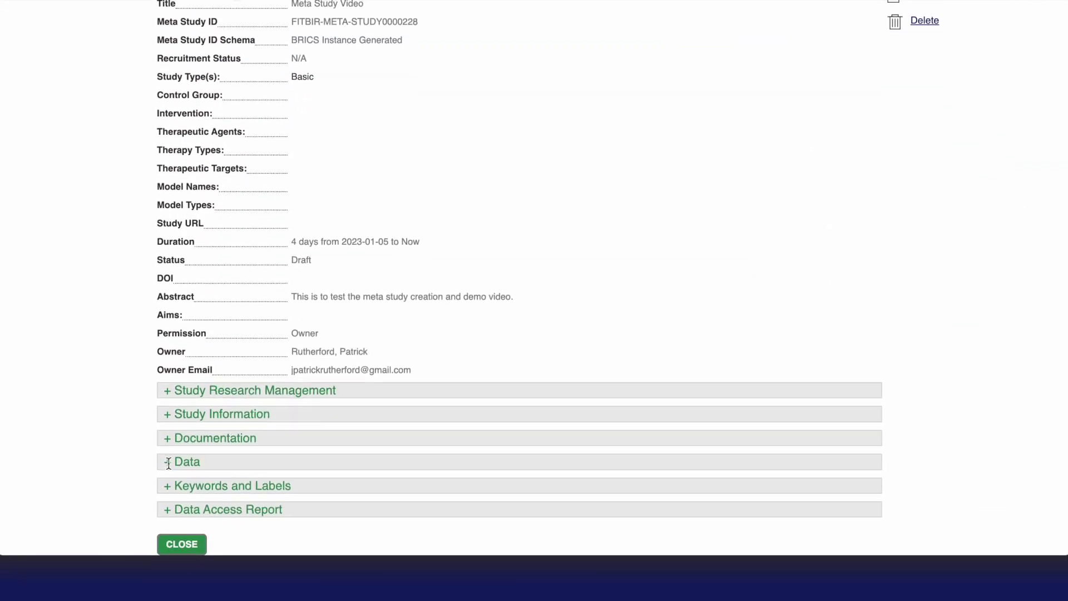
left_click(168, 463)
scroll(330, 488, "down", 2)
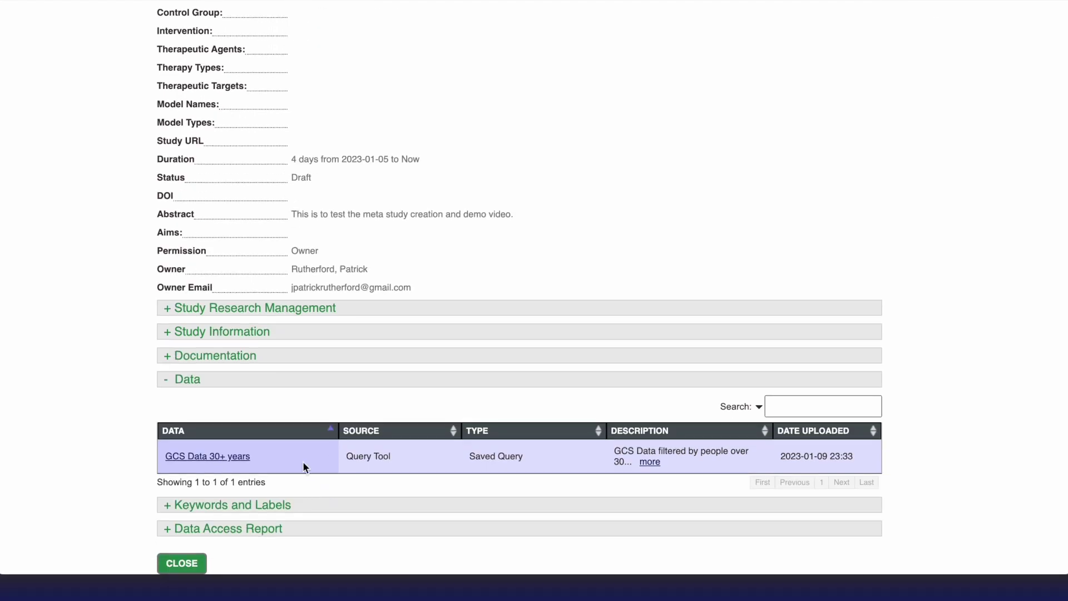
Step: Open Meta Study Video for editing and go to its Documentation and Data sections
scroll(883, 334, "up", 6)
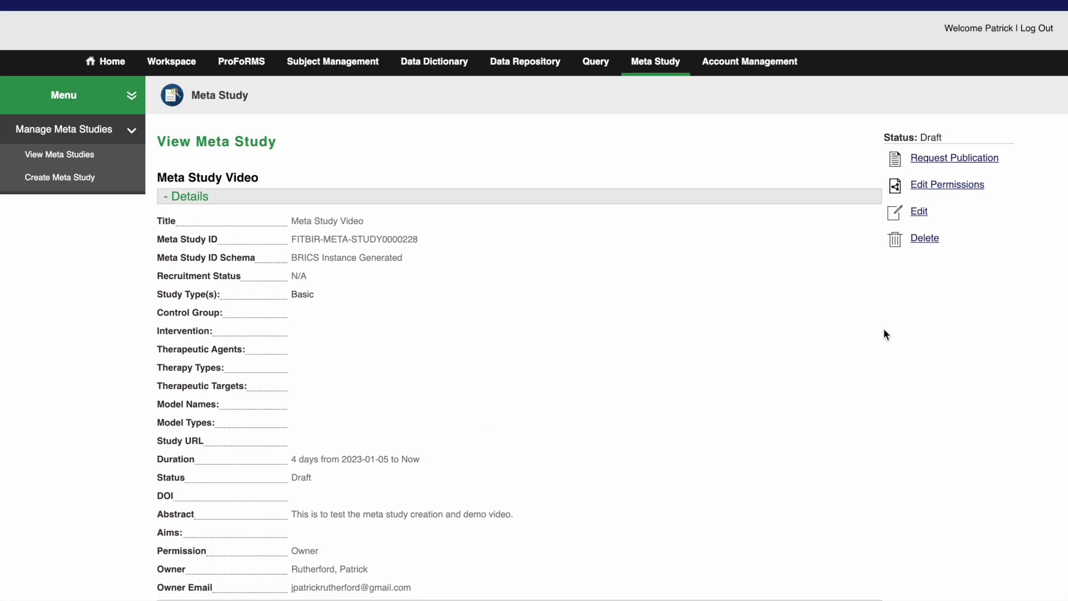
left_click(919, 199)
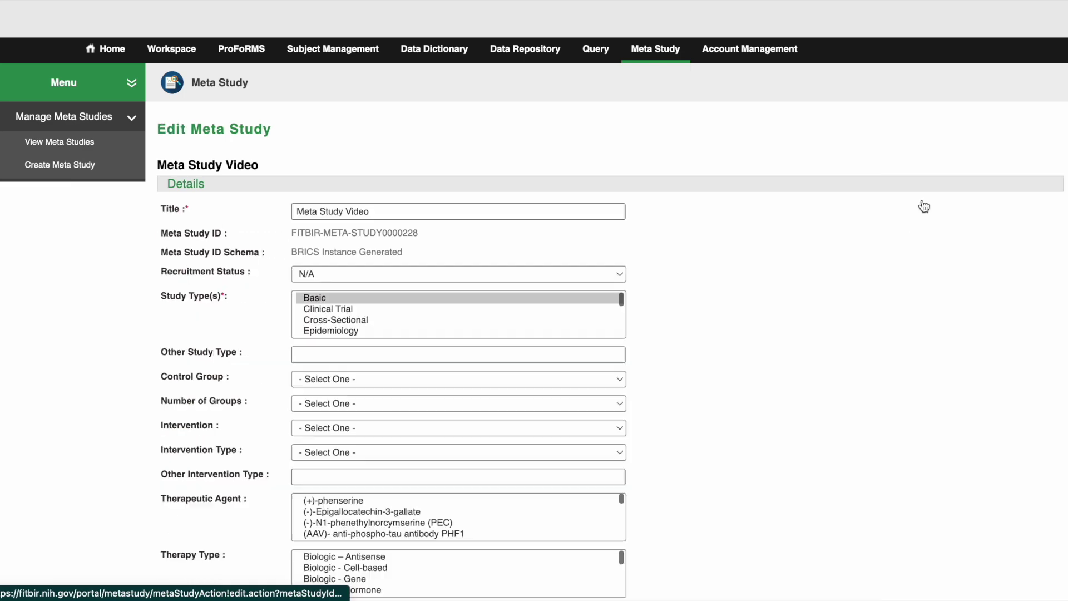
scroll(765, 301, "down", 7)
scroll(765, 296, "down", 10)
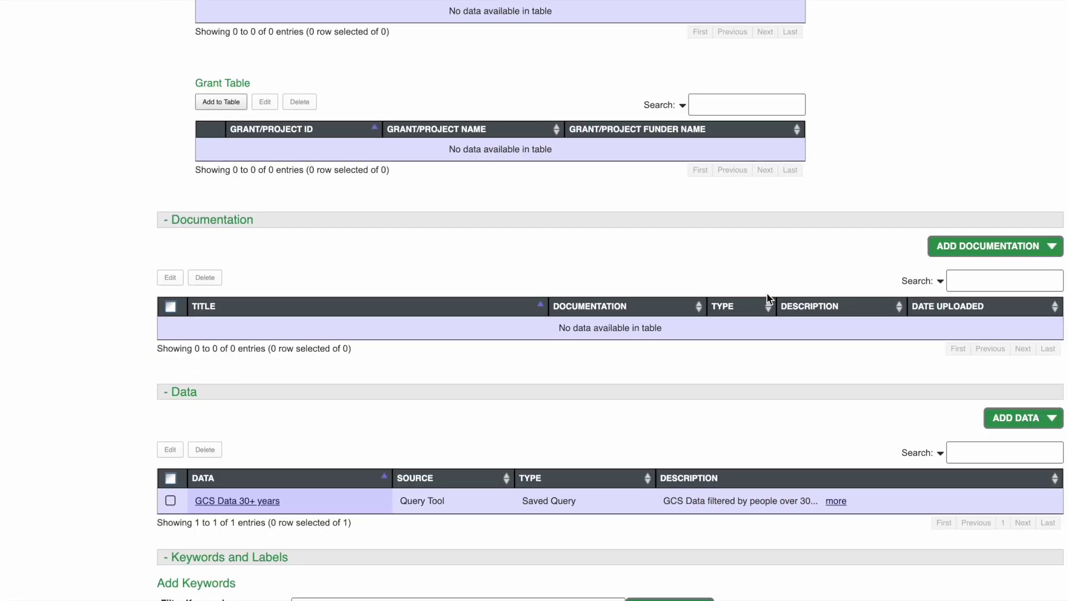
Step: Add data.zip as a data file of type Other, described as "Raw Data from Brain Trauma Study", with source "Biometric Lab in DC"
left_click(1048, 418)
left_click(1011, 456)
left_click(400, 258)
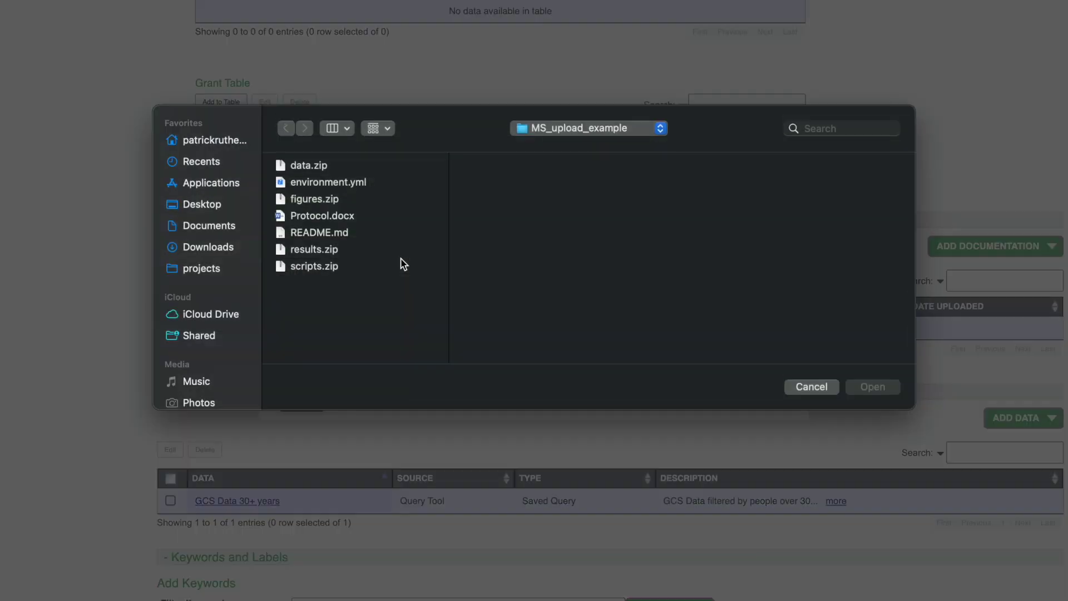
double_click(317, 166)
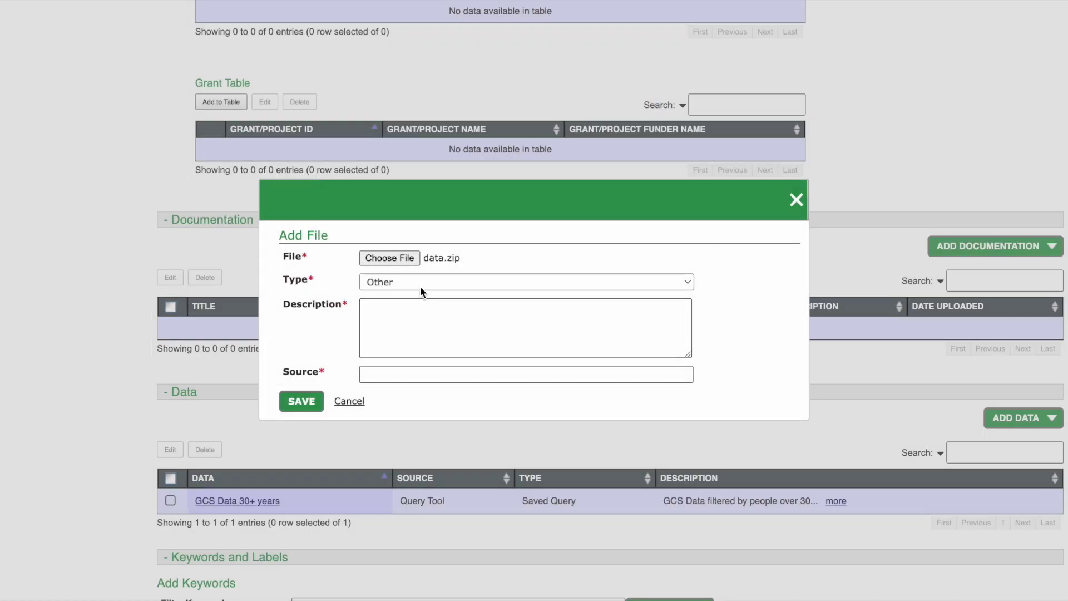
left_click(422, 316)
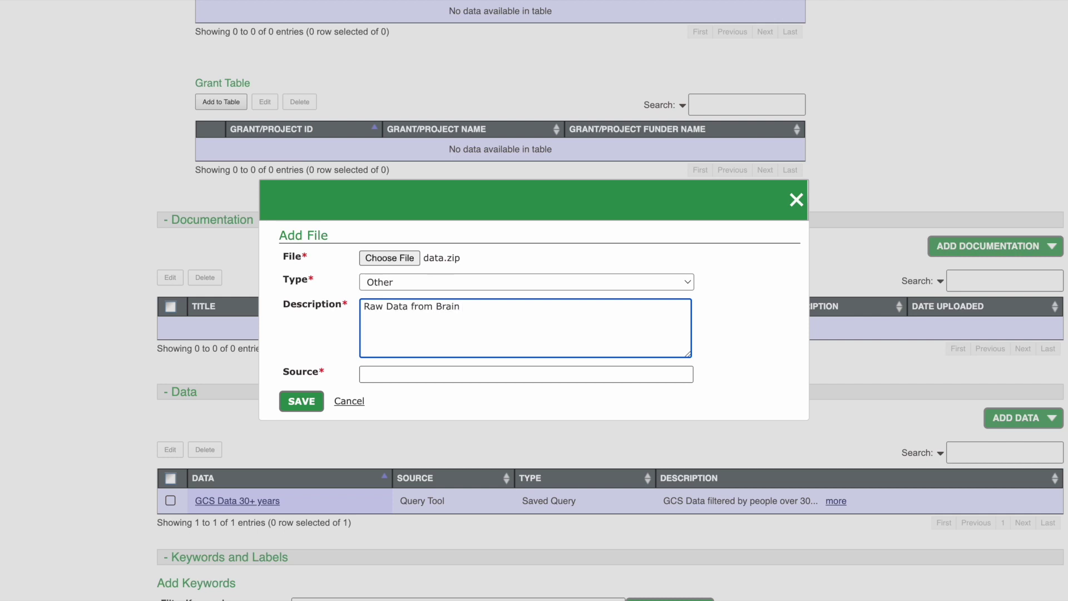
type("Raw Data from Brain Trauma Study")
key("Tab")
type("Biom")
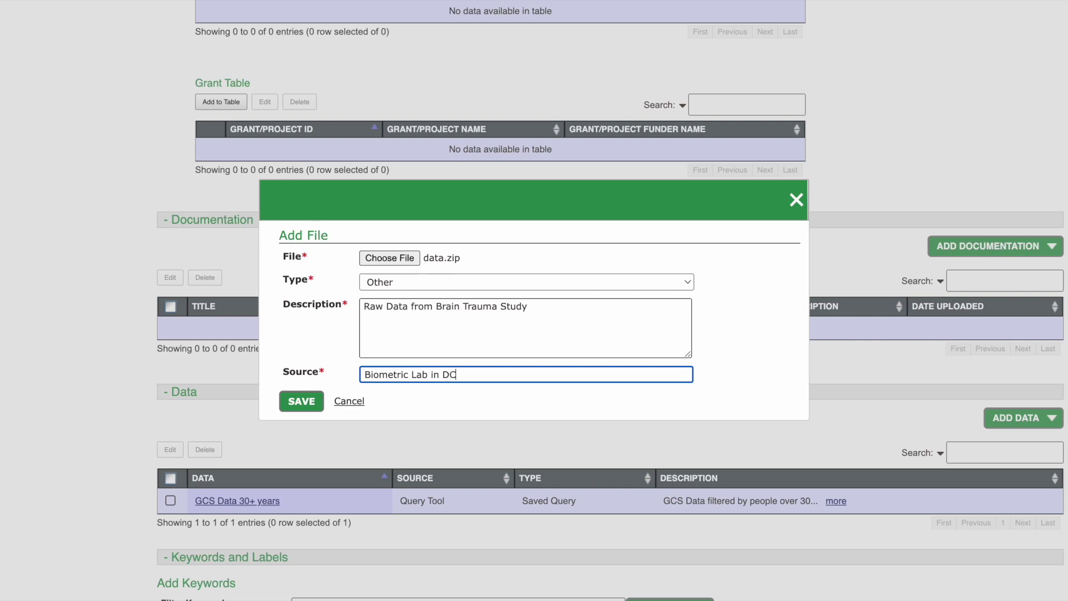
type("etric Lab in DC")
left_click(307, 405)
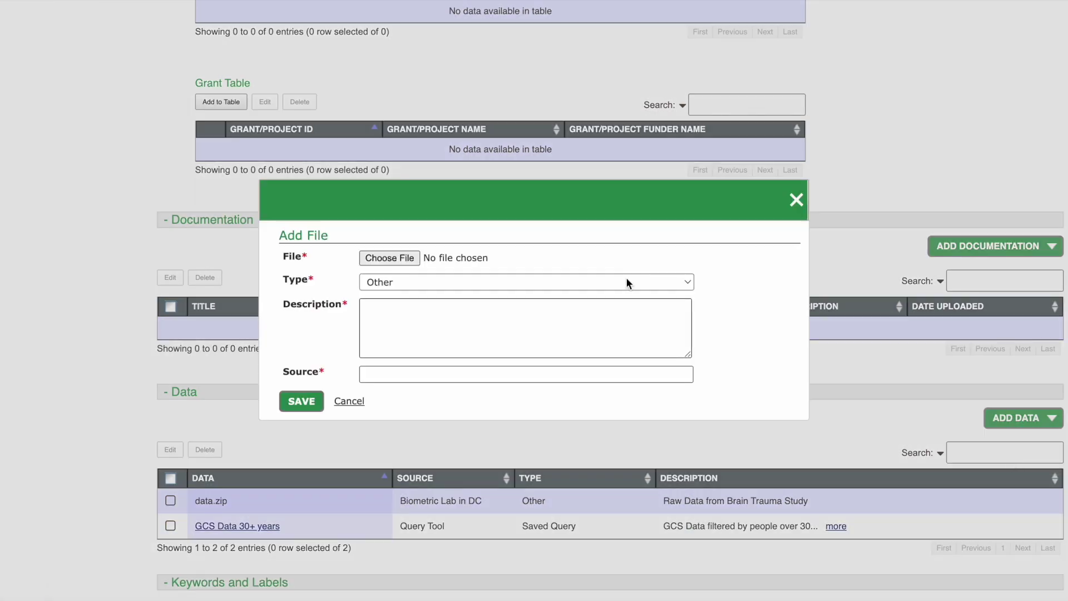
Step: Add results.zip as a data file of type Results, described as "Results from Brain Trauma Study", with source "Biometric Lab in DC"
left_click(627, 281)
left_click(440, 295)
left_click(386, 256)
left_click(390, 250)
key("Return")
left_click(466, 342)
type("Results from Brain Trauma Study")
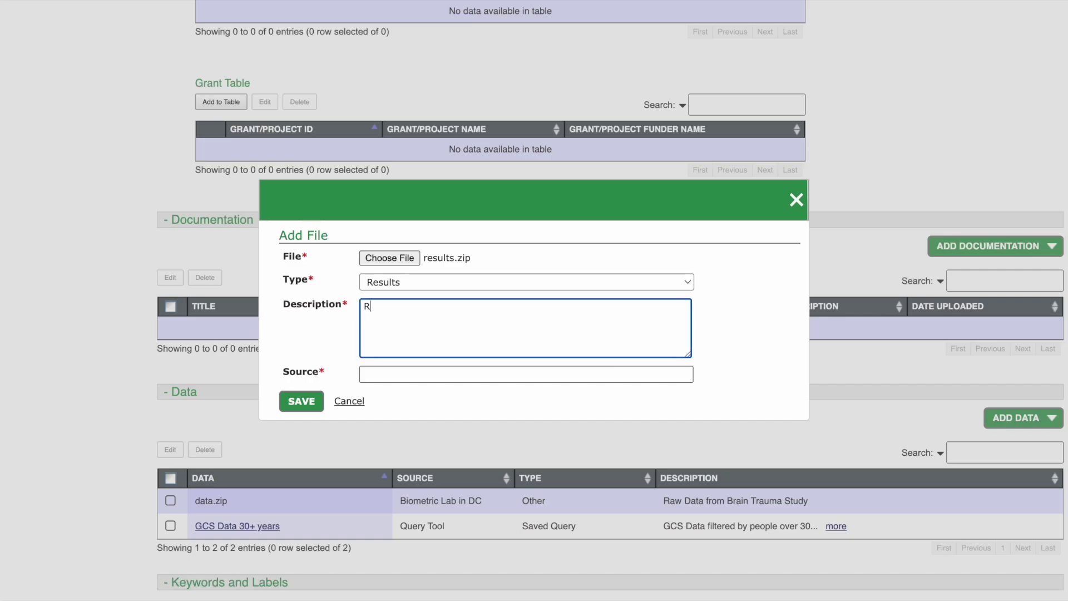
left_click(402, 376)
type("Biometric Lab in DC")
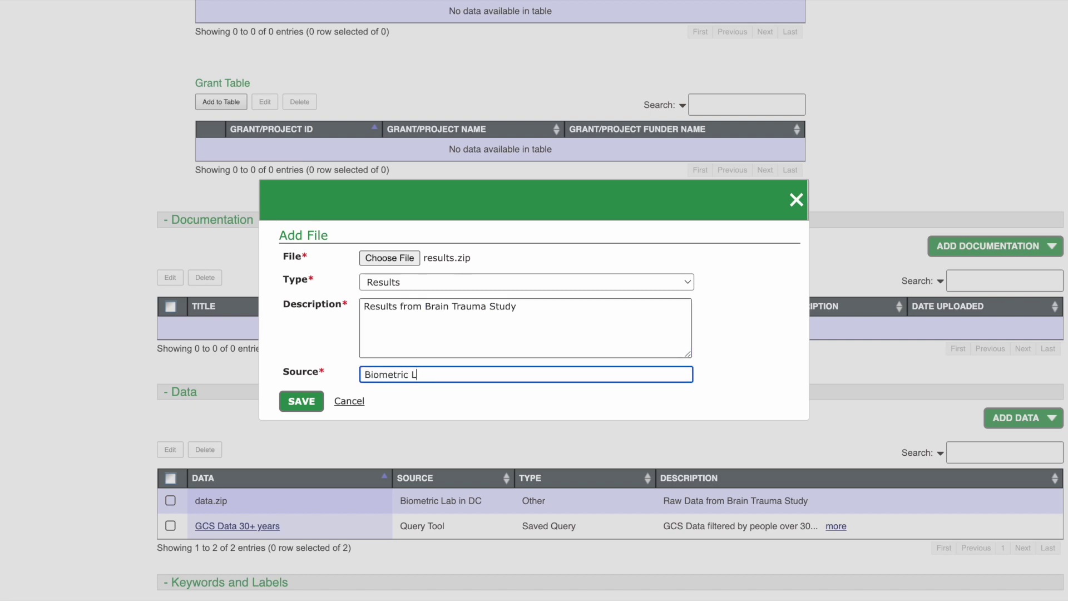
left_click(301, 400)
Step: Start another data file entry with scripts.zip, setting its type to Software and its version to 1.0.2
left_click(1016, 418)
left_click(1006, 455)
left_click(417, 281)
left_click(418, 265)
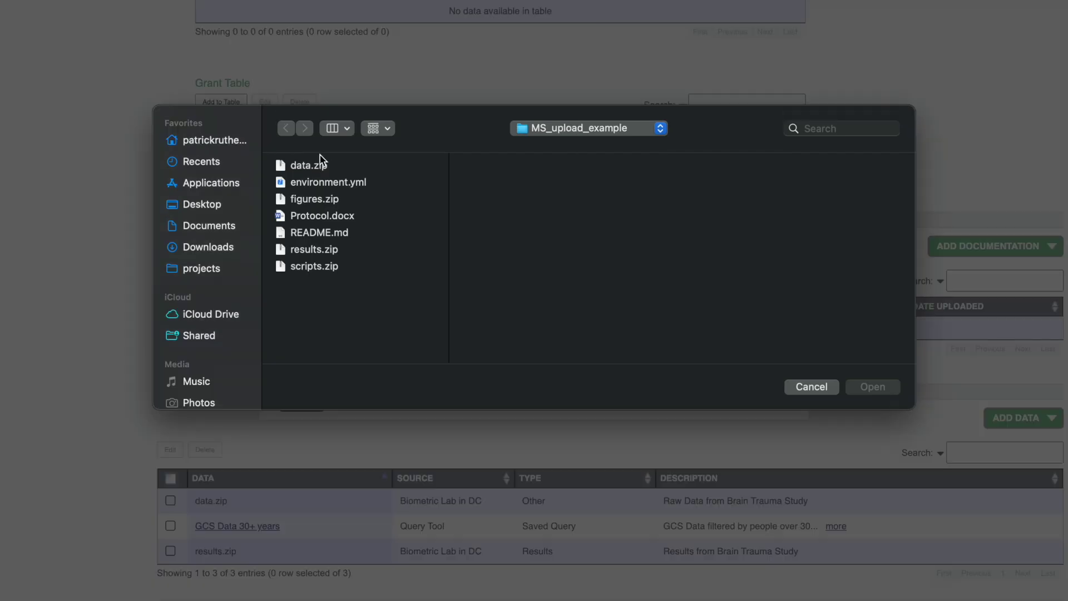
left_click(303, 264)
left_click(874, 384)
left_click(390, 282)
left_click(390, 313)
left_click(396, 306)
type("1.0.2")
Step: Describe scripts.zip as "Software scripts for parsing raw data for Brain Trauma Study", set its source to "Biometric Lab in DC" and save the entry
left_click(407, 365)
type("Software scripts for parsing raw dat")
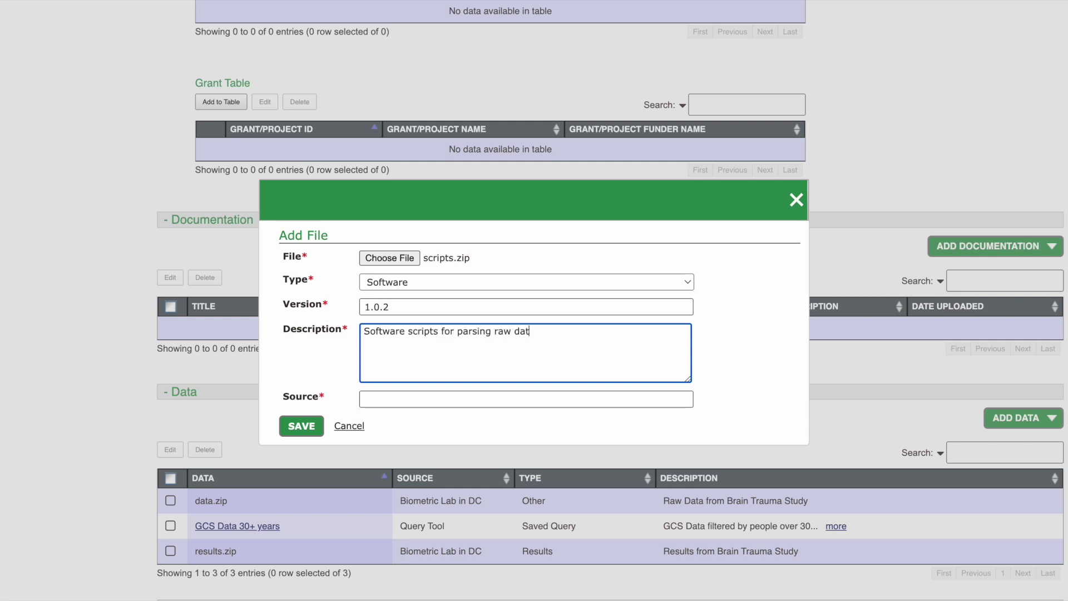
type("a from Brain Trauma Study")
key("Tab")
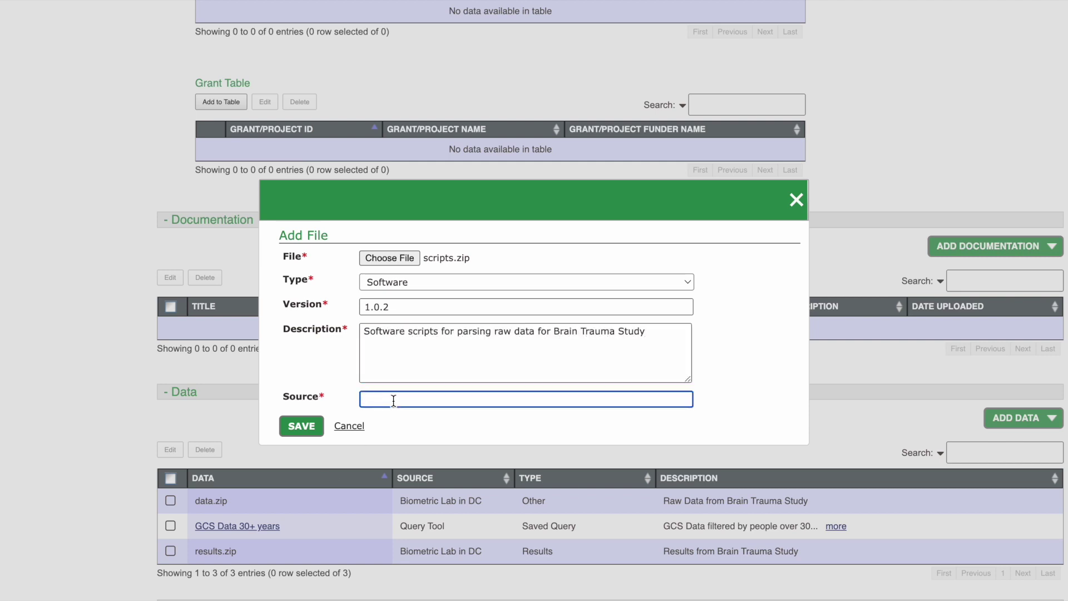
type("Biometric Lab in DC")
left_click(301, 426)
Step: Add Protocol.docx as Analysis Protocol documentation titled "Brain Trauma Study Protocol", with a description beginning "Protocol outlining for Brain Trauma"
left_click(1046, 245)
left_click(1041, 287)
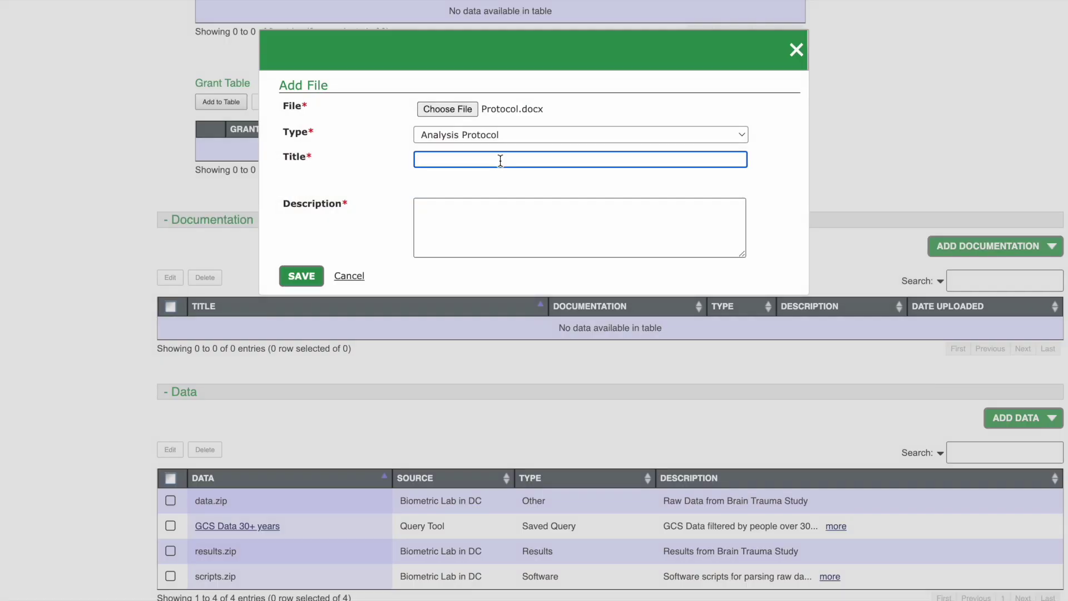
type("Brain Trauma Study Protocol")
left_click(528, 244)
type("Protocol outlining for Brain Trauma S")
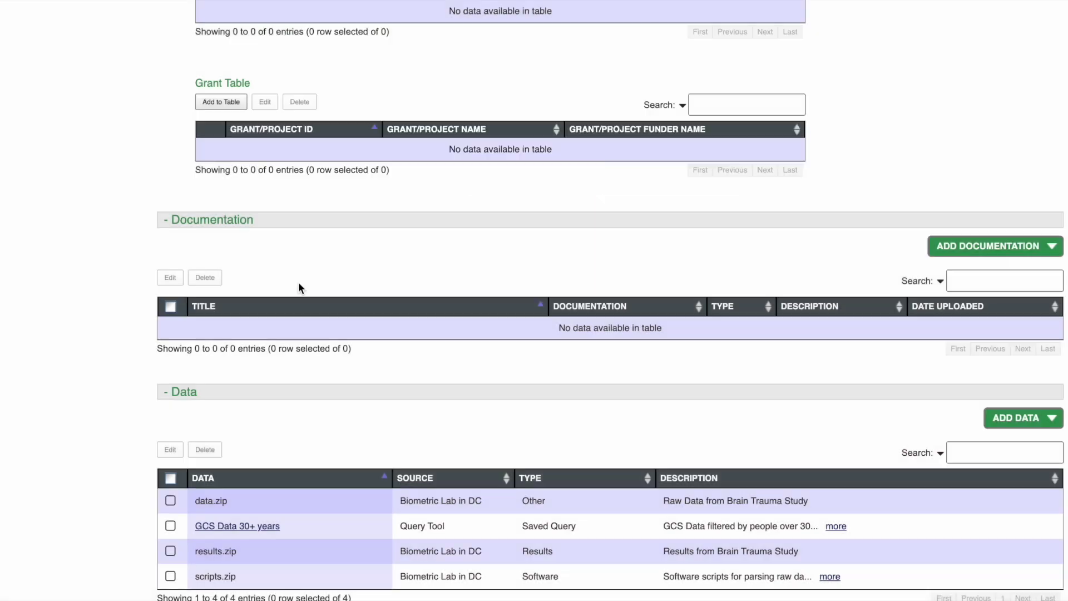
Step: Start another documentation entry with README.md, of type Objectives and titled "Brain Trauma Study Readme"
left_click(1045, 246)
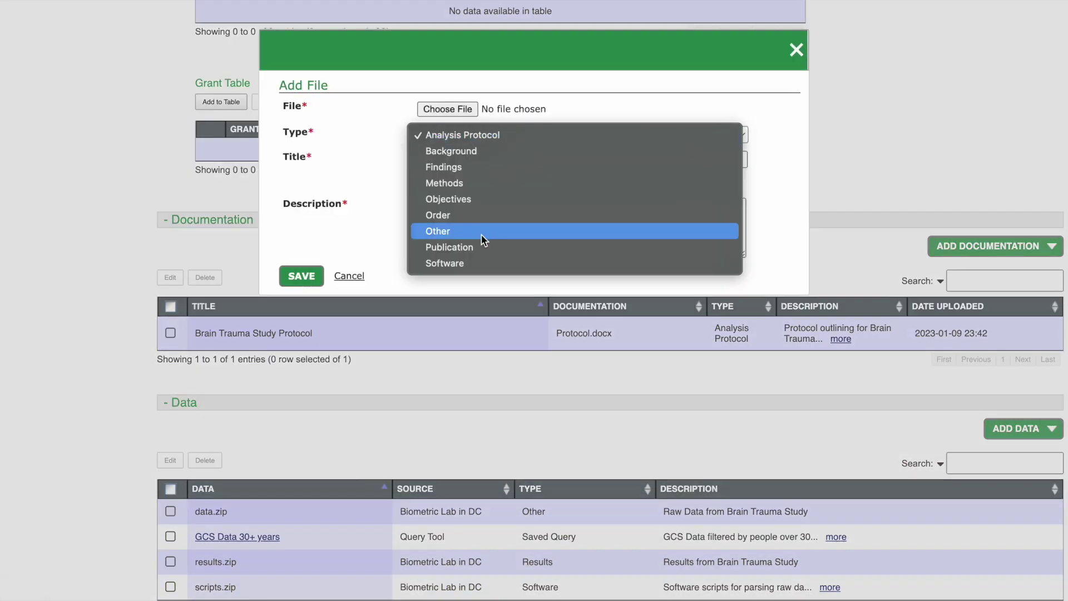
left_click(452, 114)
double_click(319, 232)
key("Tab")
key("Tab")
type("Brain Trauma Study Readme")
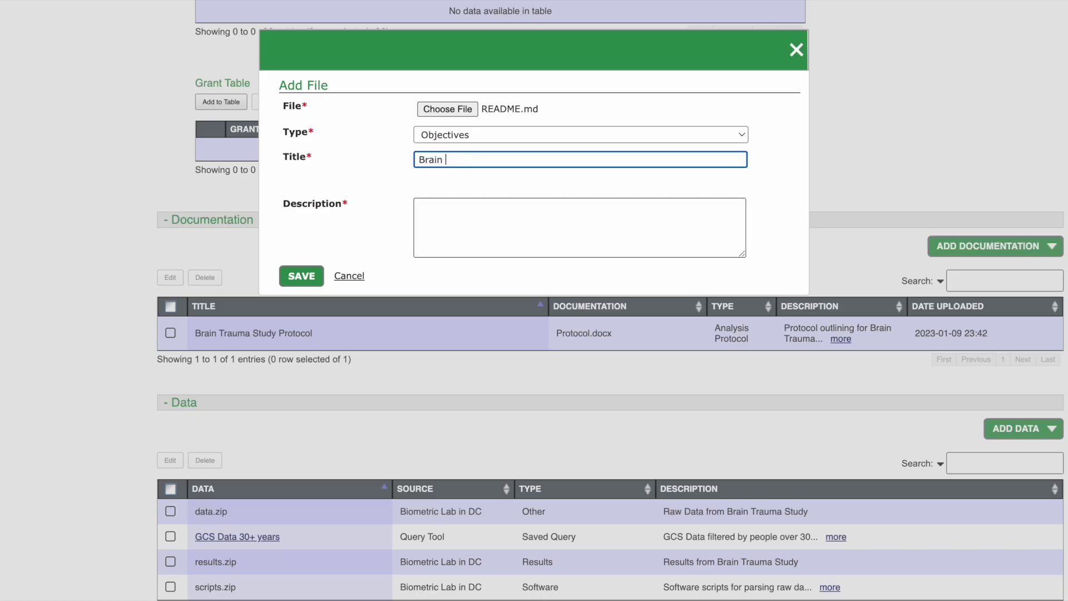
Step: Describe the README as "Readme file for brain trauma study outlining objectives/resources/information." and save both the entry and the meta study
left_click(523, 220)
type("Readme file for brain ")
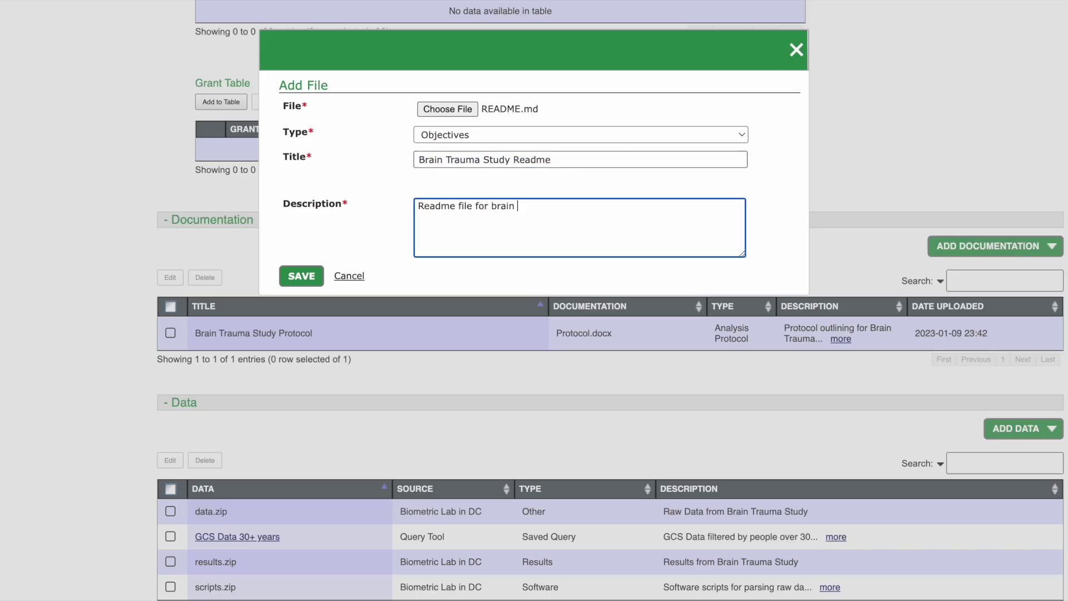
type("trauma study outlining objectives/resources/information.")
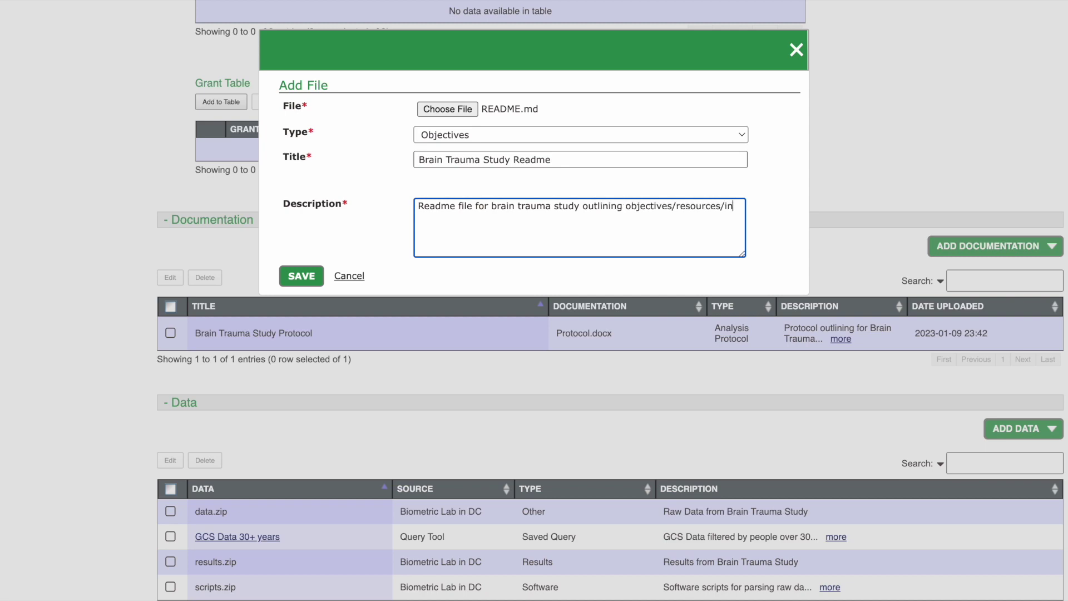
left_click(301, 276)
scroll(165, 546, "down", 2)
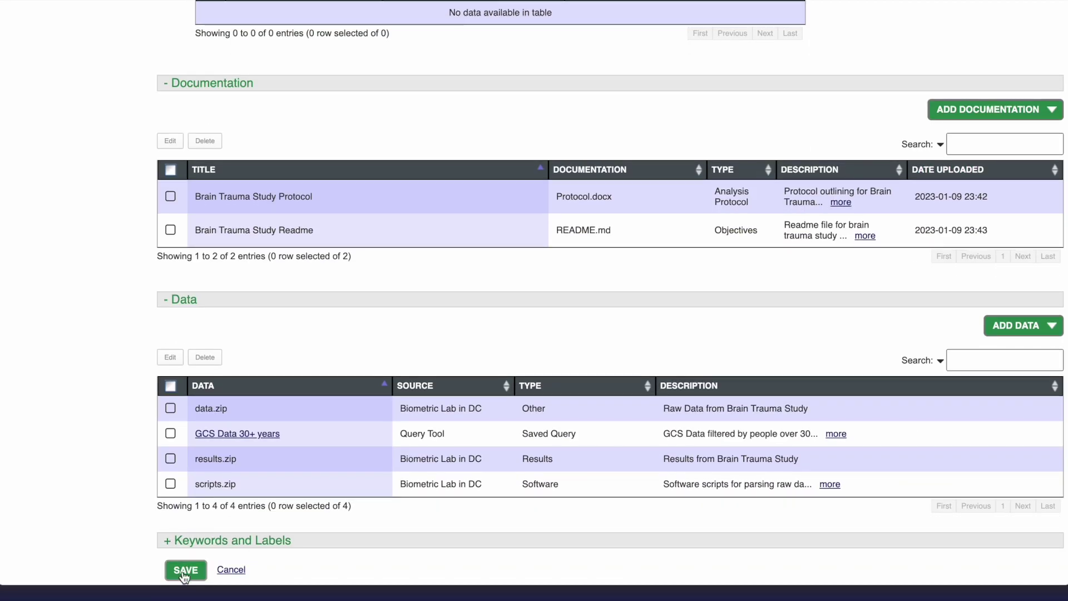
left_click(185, 578)
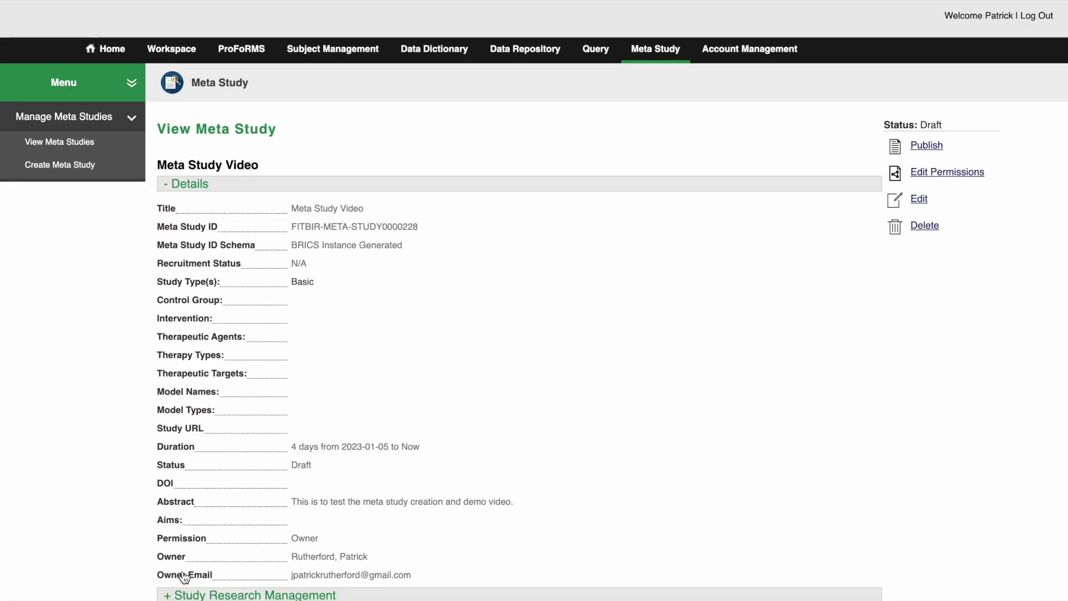
Step: Start a new meta study titled "External Meta Study example" with the abstract "We will be creating a meta study to hold external data."
left_click(92, 176)
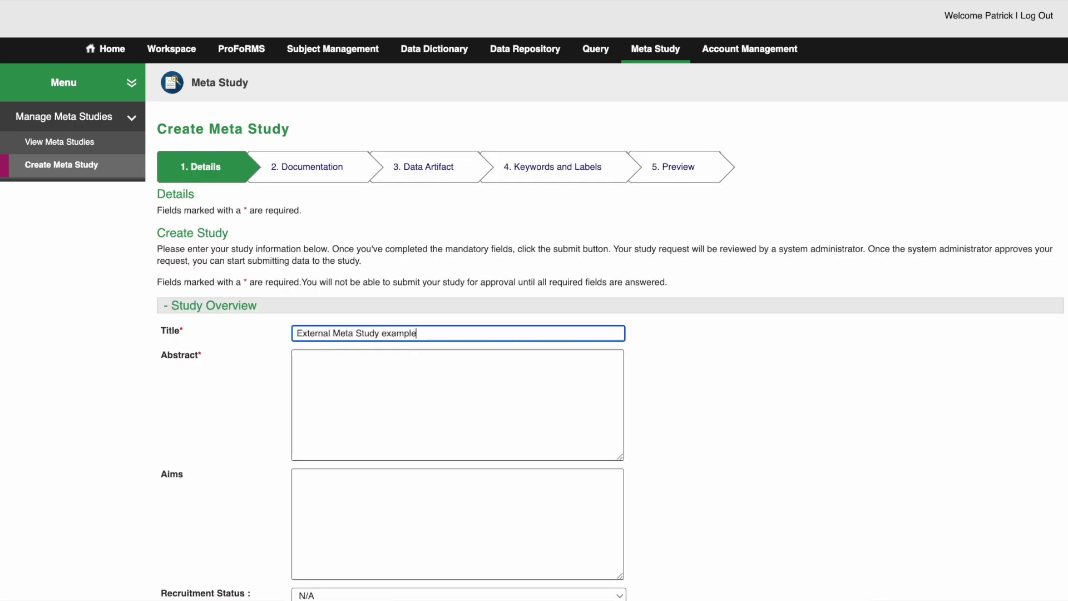
key("Tab")
scroll(501, 293, "down", 1)
type("We will be creating a meta study to hold external data.")
Step: Reword the end of the abstract so the meta study will "hold data external to BRICS."
double_click(501, 293)
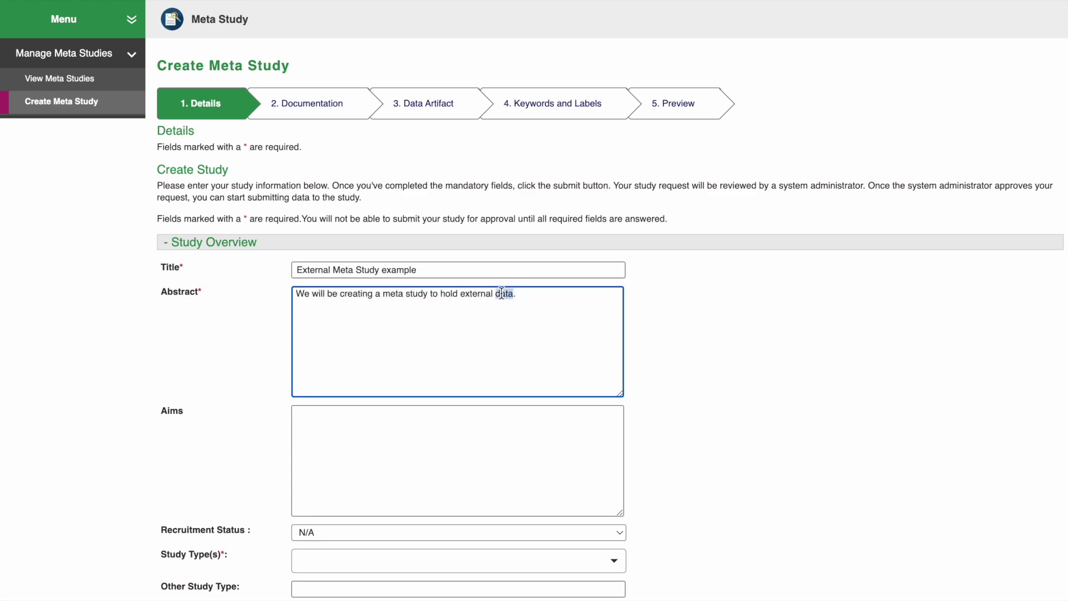
key("BackSpace")
key("BackSpace")
key("BackSpace")
key("BackSpace")
key("BackSpace")
key("BackSpace")
key("BackSpace")
key("BackSpace")
key("BackSpace")
key("BackSpace")
type("data external to BRICS")
Step: Set the study type to Basic and add a Primary Principal Investigator from organization DoD, entering the person's first and last name
scroll(689, 355, "down", 2)
left_click(612, 452)
scroll(335, 320, "down", 3)
left_click(248, 529)
left_click(356, 230)
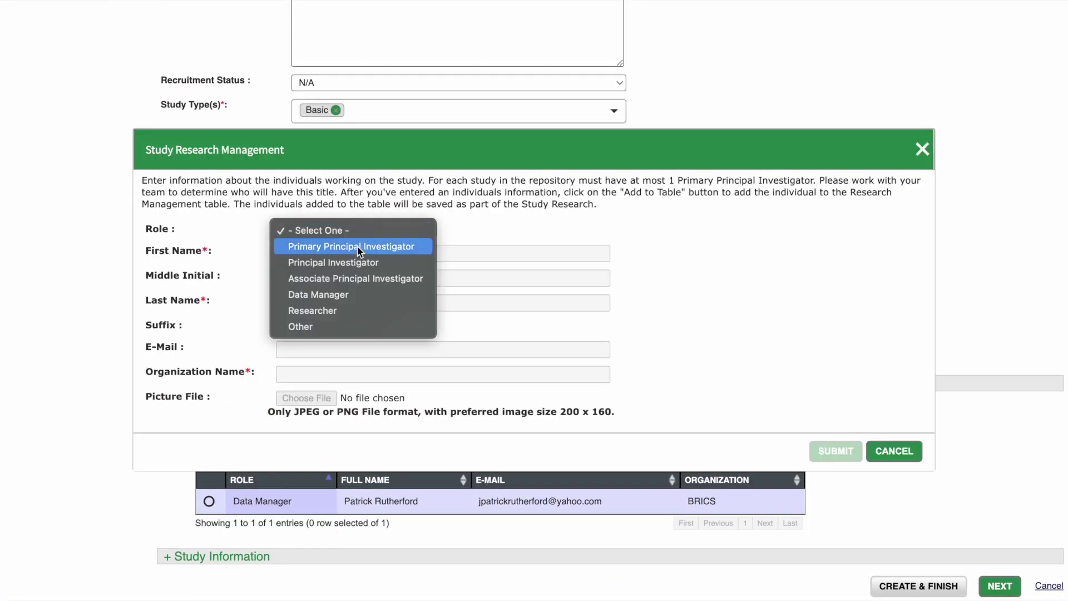
left_click(355, 245)
type("John")
key("Tab")
key("Tab")
type("DoeDoD")
left_click(835, 450)
Step: Choose DoD as the funding source and finish creating the meta study without adding documentation
left_click(346, 410)
left_click(1003, 586)
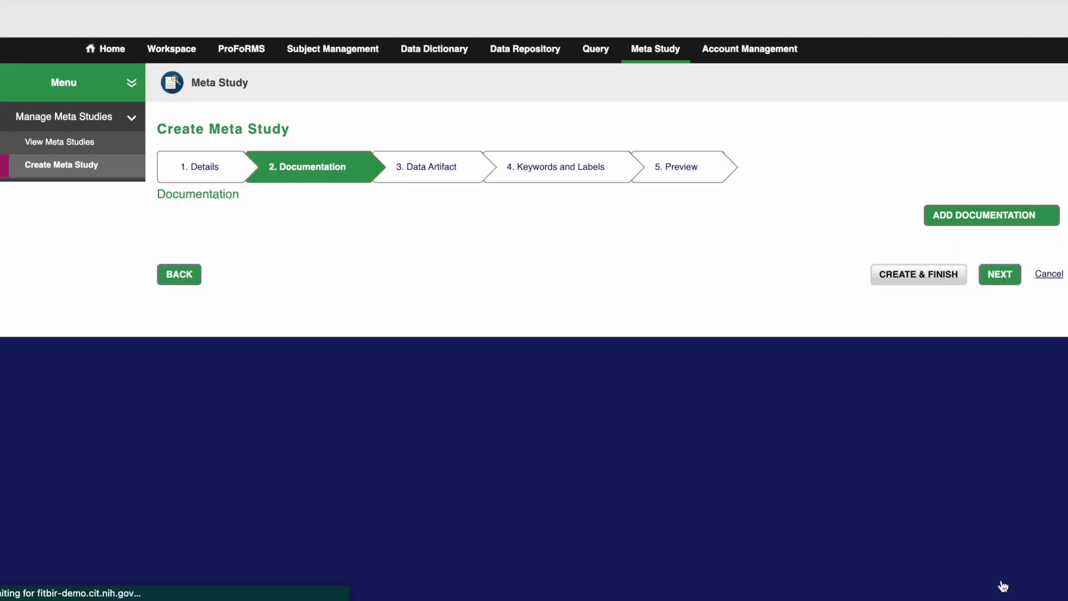
left_click(945, 366)
scroll(665, 342, "down", 3)
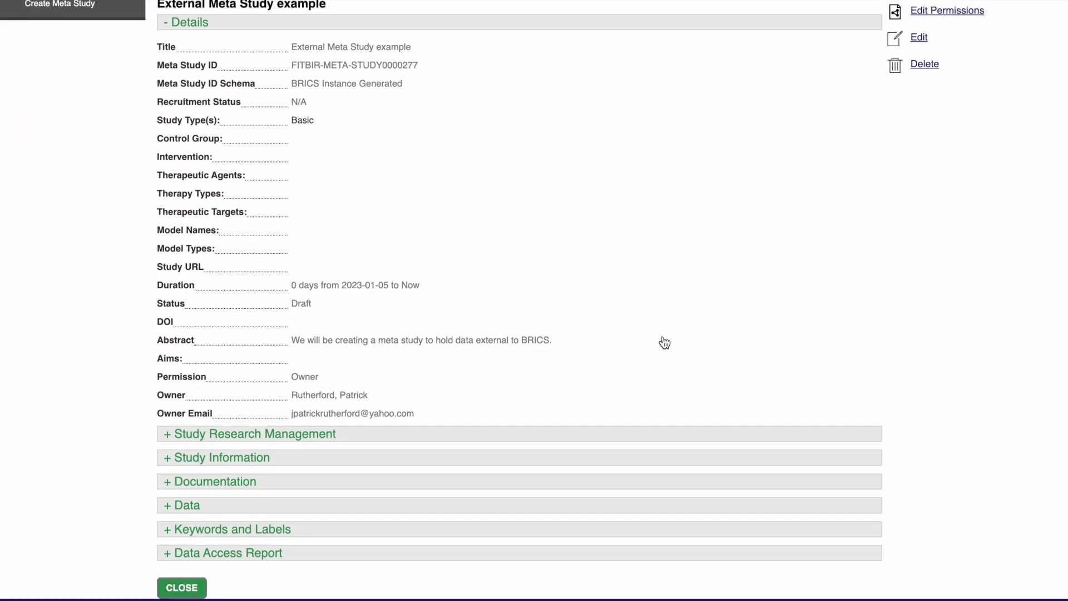
scroll(577, 310, "up", 3)
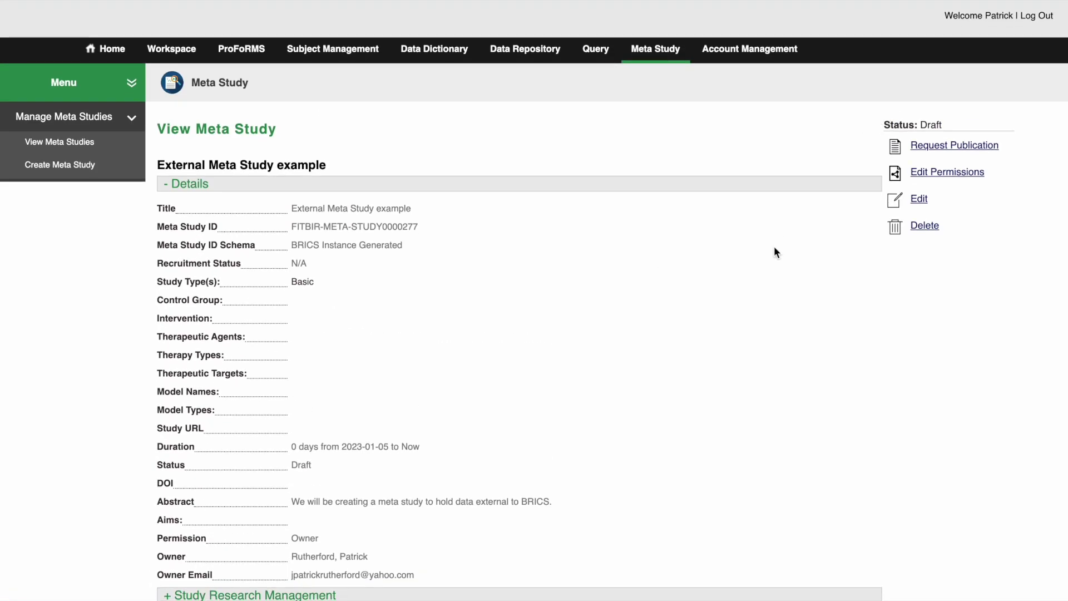
Step: Open the External Meta Study example for editing and start a data file entry with data.zip
left_click(921, 201)
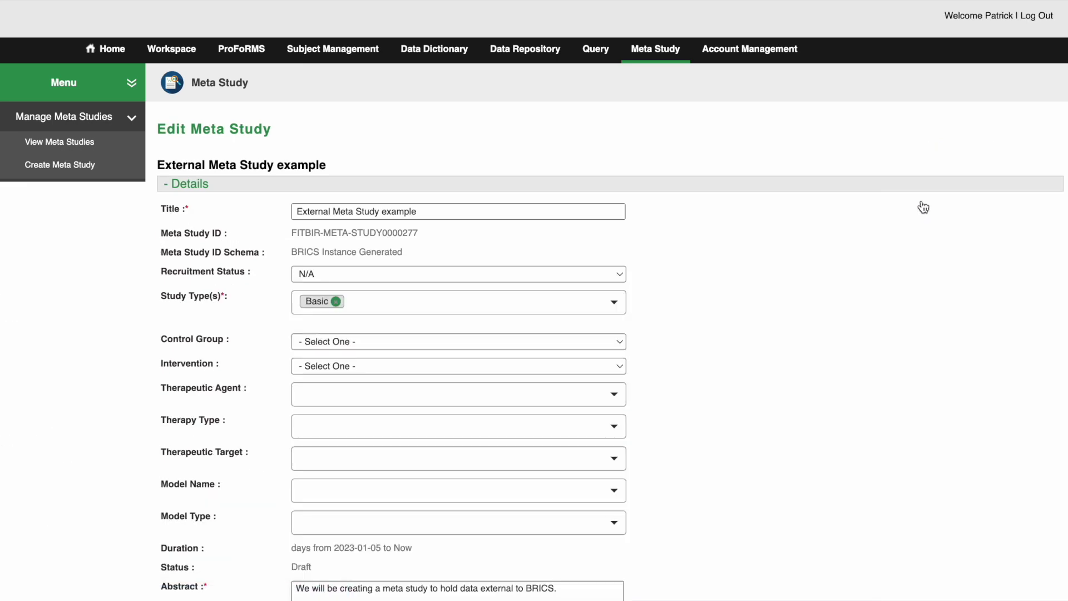
scroll(692, 305, "down", 1)
scroll(402, 303, "down", 15)
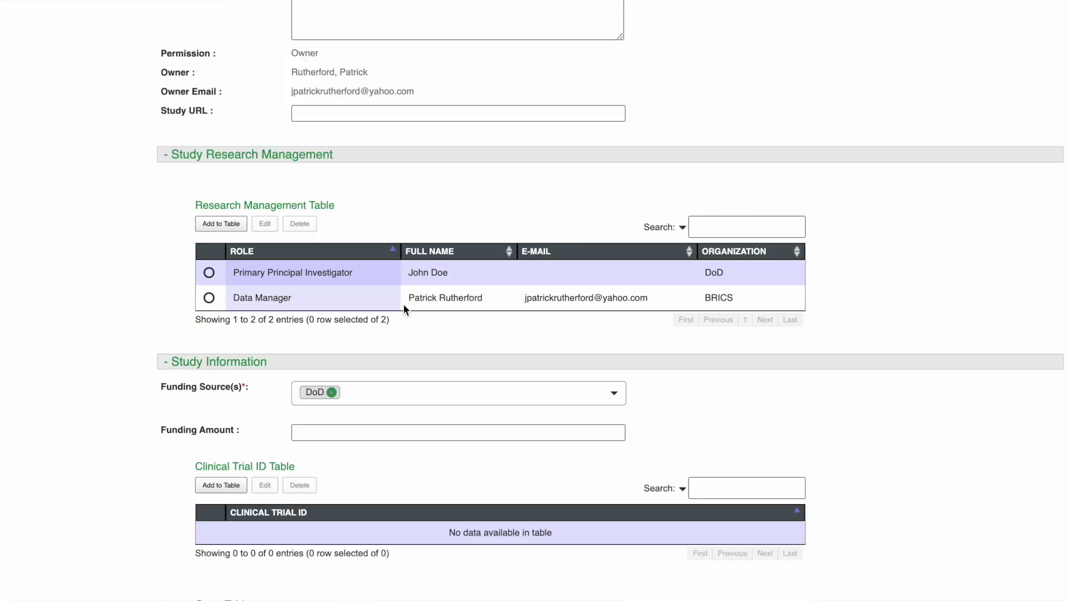
scroll(403, 303, "up", 3)
scroll(402, 310, "down", 7)
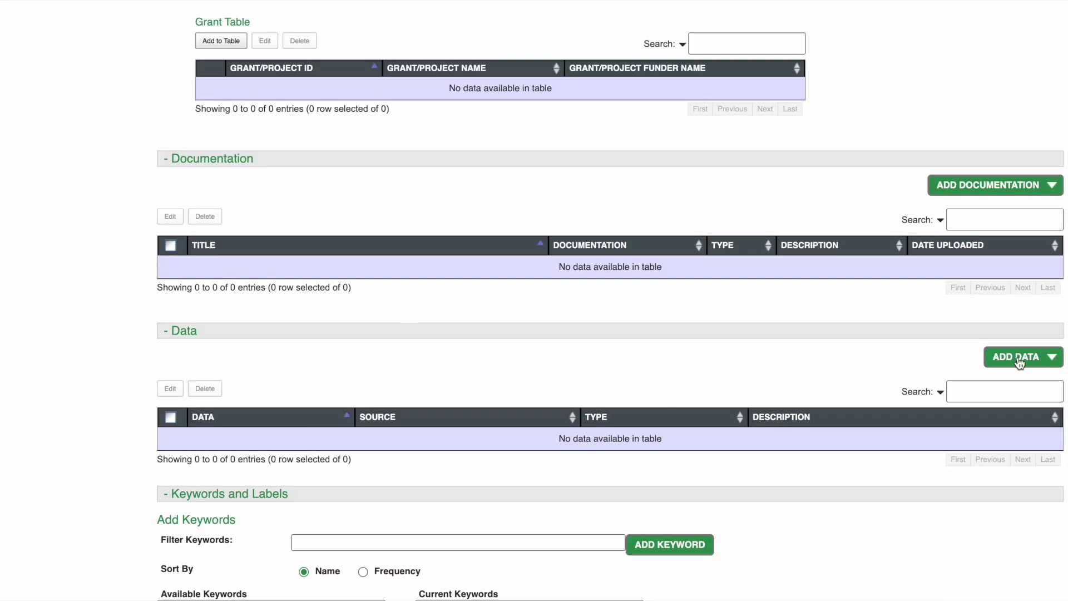
left_click(1022, 358)
left_click(1008, 399)
left_click(368, 257)
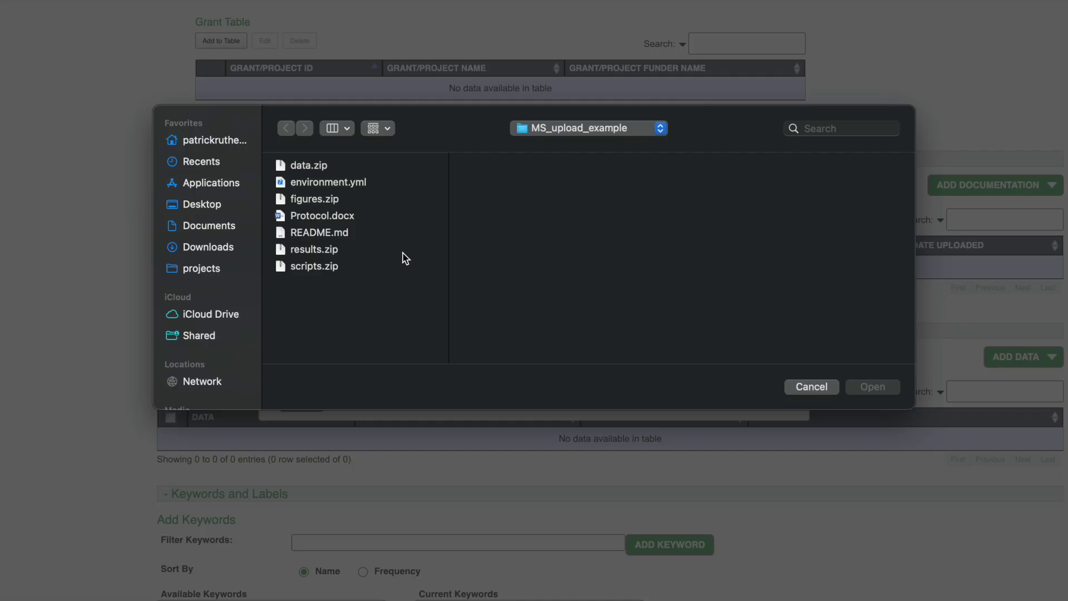
left_click(308, 163)
left_click(865, 393)
Step: Describe data.zip as "Raw Data", set its source to "NIH - Lung Health" and save the entry
left_click(425, 345)
type("Raw Data")
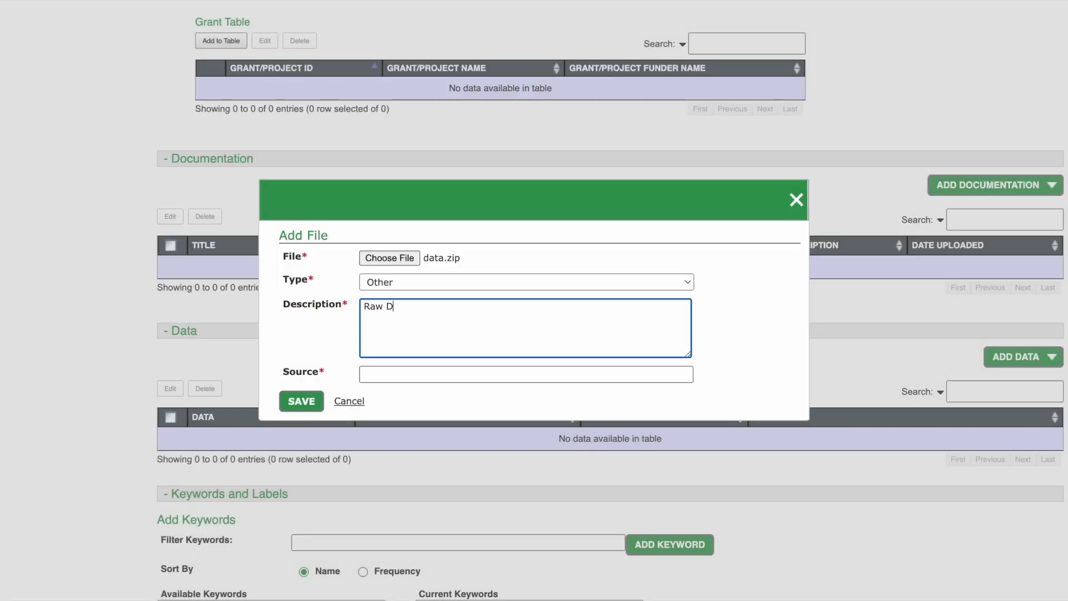
key("Tab")
type("NIH - Lung Health")
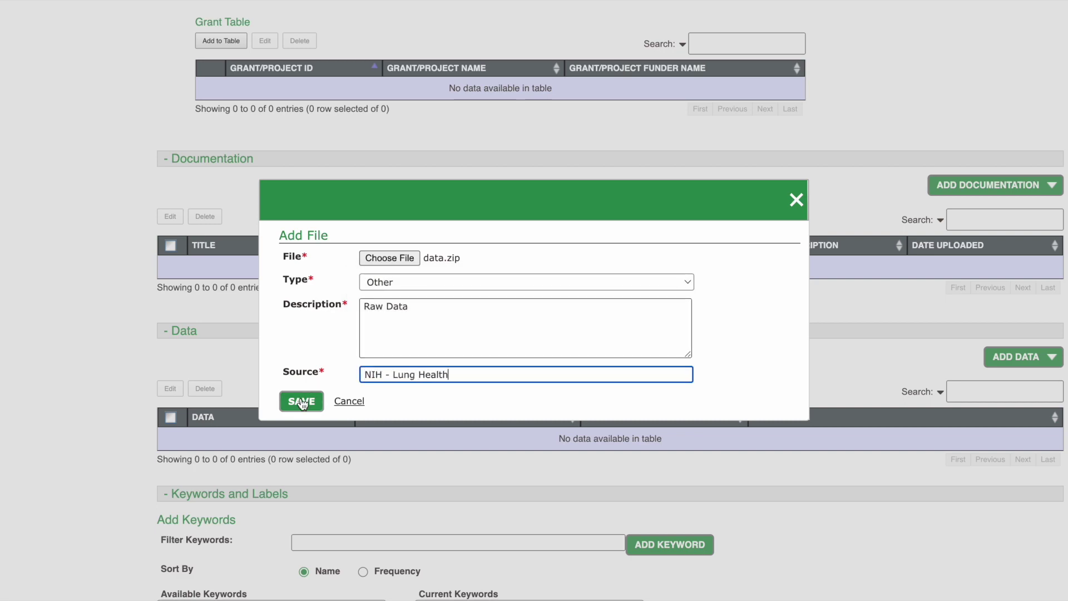
left_click(301, 401)
Step: Add results.zip as a Results data file described as "Data after processing." with the source "NIH - Lung Health"
left_click(1022, 357)
left_click(1008, 399)
left_click(397, 260)
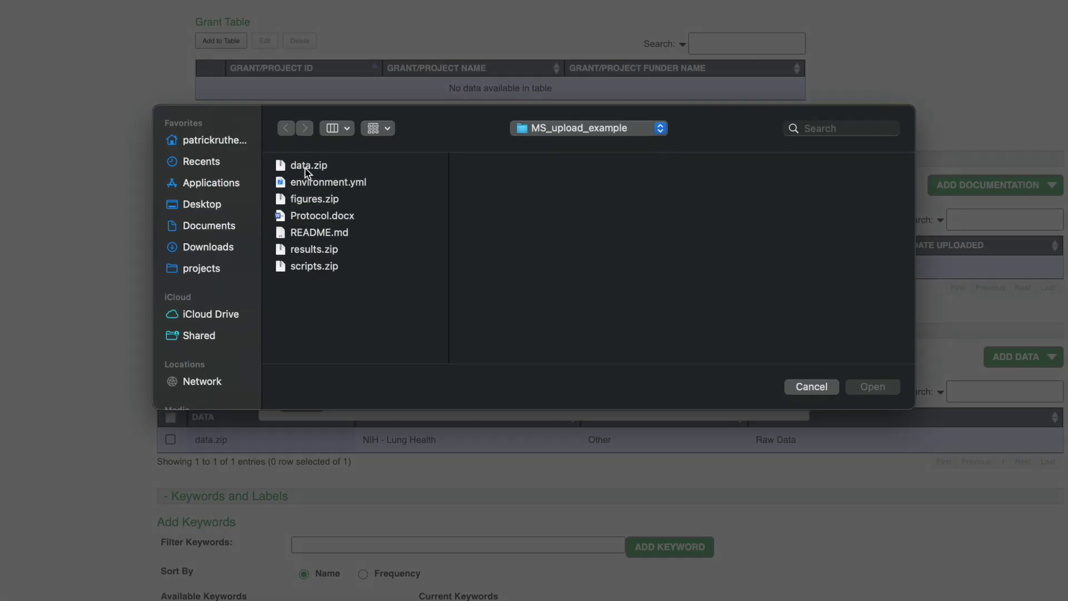
left_click(322, 245)
left_click(872, 384)
left_click(526, 282)
left_click(527, 298)
left_click(426, 327)
type("Data after processing.")
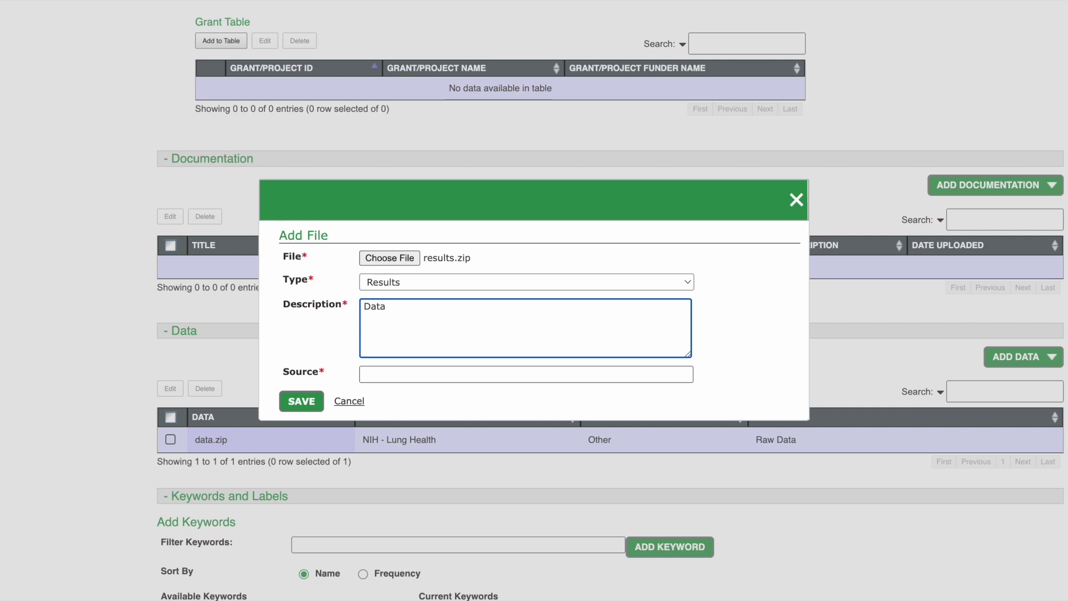
key("Tab")
type("NIH - Lung Health")
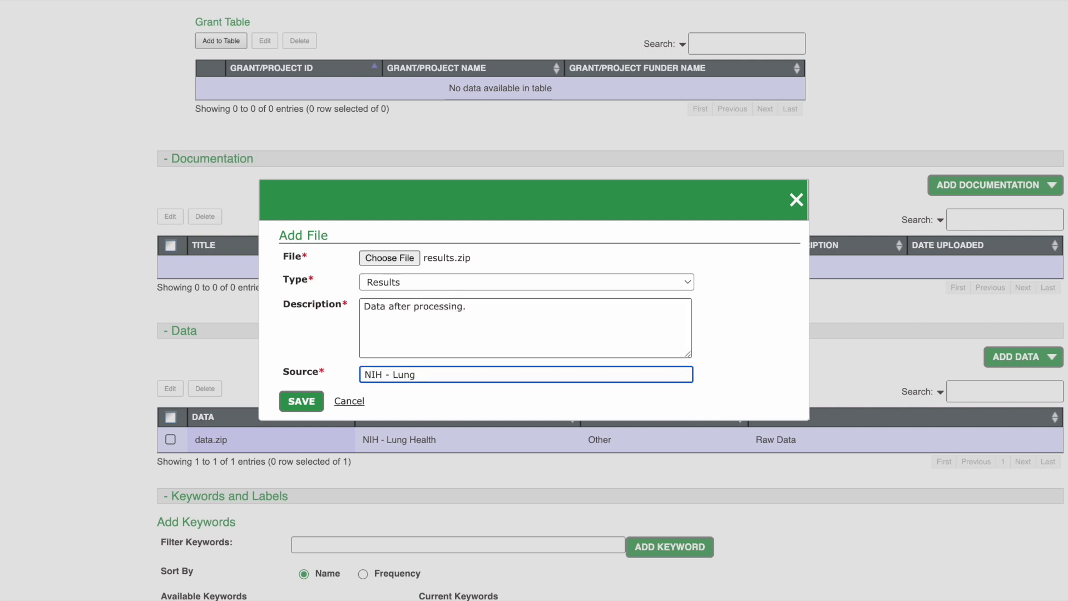
left_click(301, 401)
Step: Start another data file entry with scripts.zip, of type Software and version 1.1.0
left_click(1023, 357)
left_click(1024, 384)
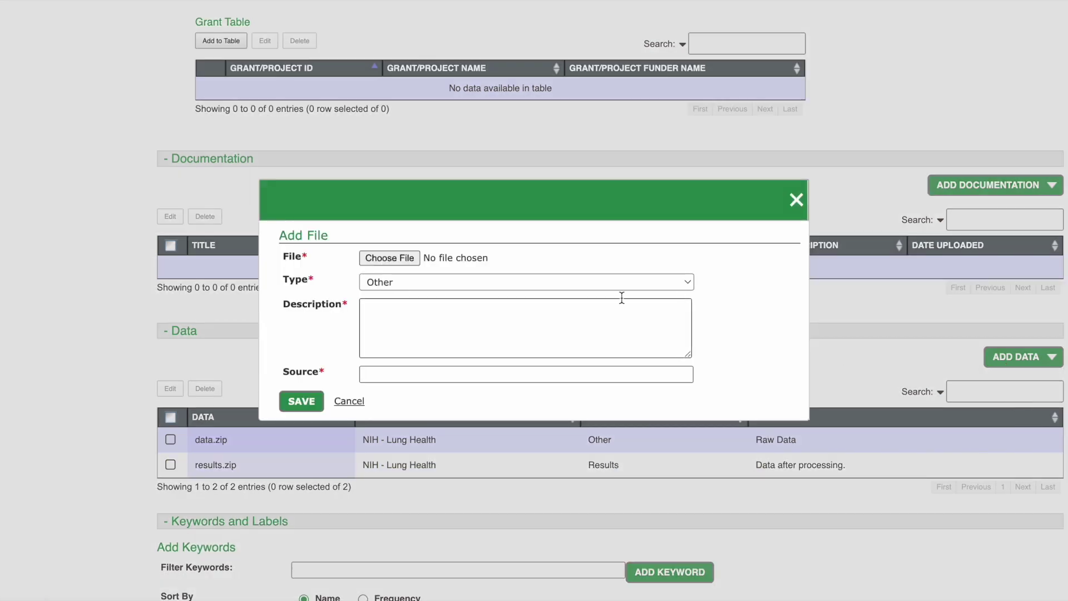
left_click(389, 258)
left_click(309, 265)
left_click(869, 382)
left_click(410, 307)
type("1.1.0")
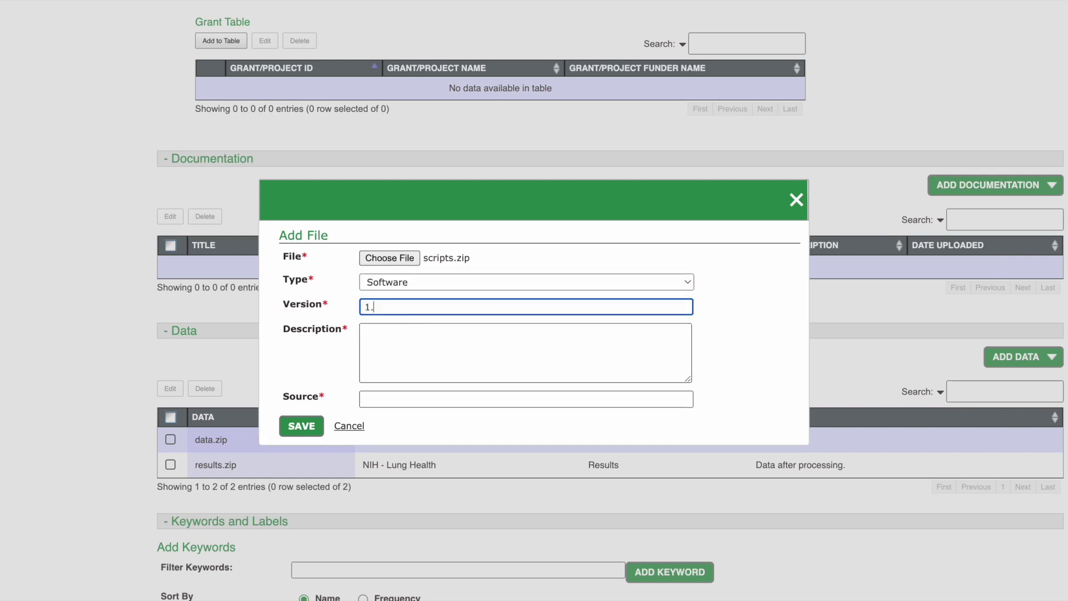
Step: Describe scripts.zip as "Scripts used to process data", set its source to "NIH - Lung Health Engineering Dept." and save the entry
left_click(405, 350)
type("Scripts used to process data")
left_click(389, 399)
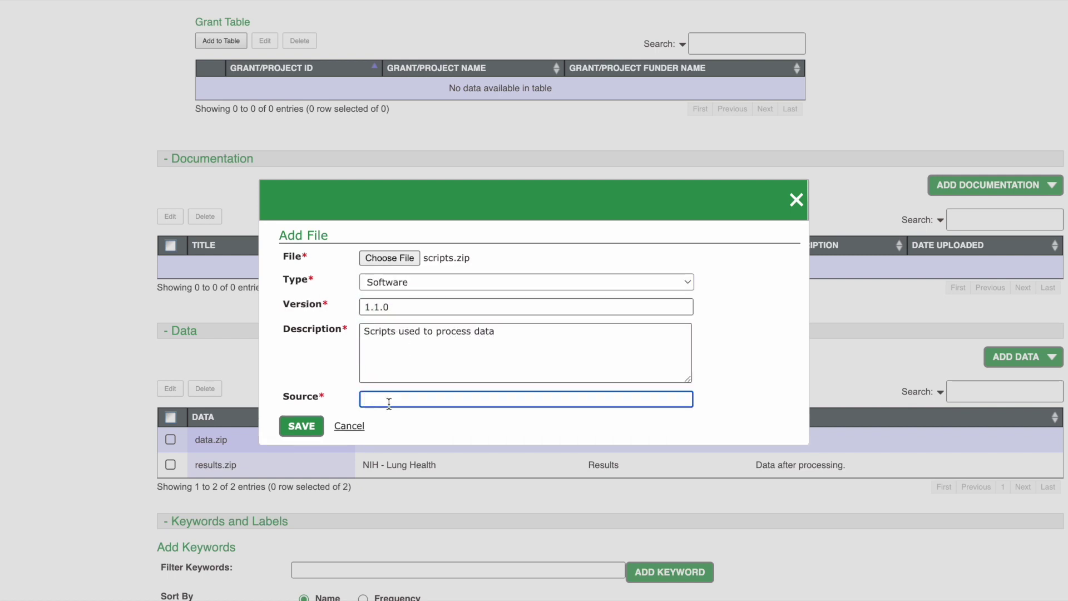
type("NIH - Lung Health Engineer")
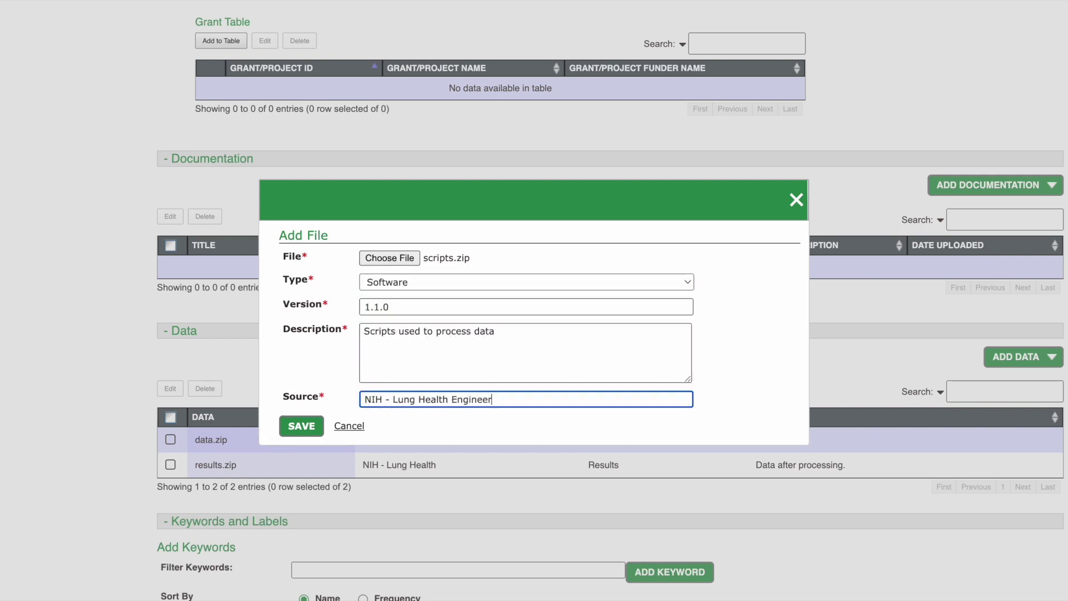
type("ing Dept.")
left_click(301, 426)
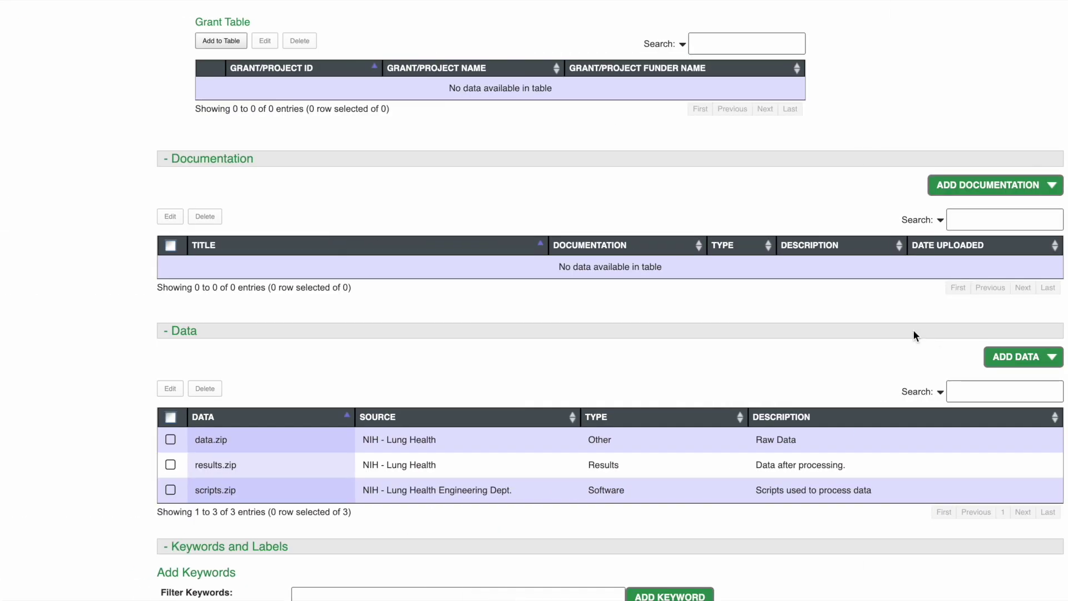
Step: Start a documentation entry with Protocol.docx, of type Analysis Protocol and titled "Analysis on Lung Health data"
left_click(978, 186)
left_click(1044, 225)
left_click(479, 109)
left_click(328, 213)
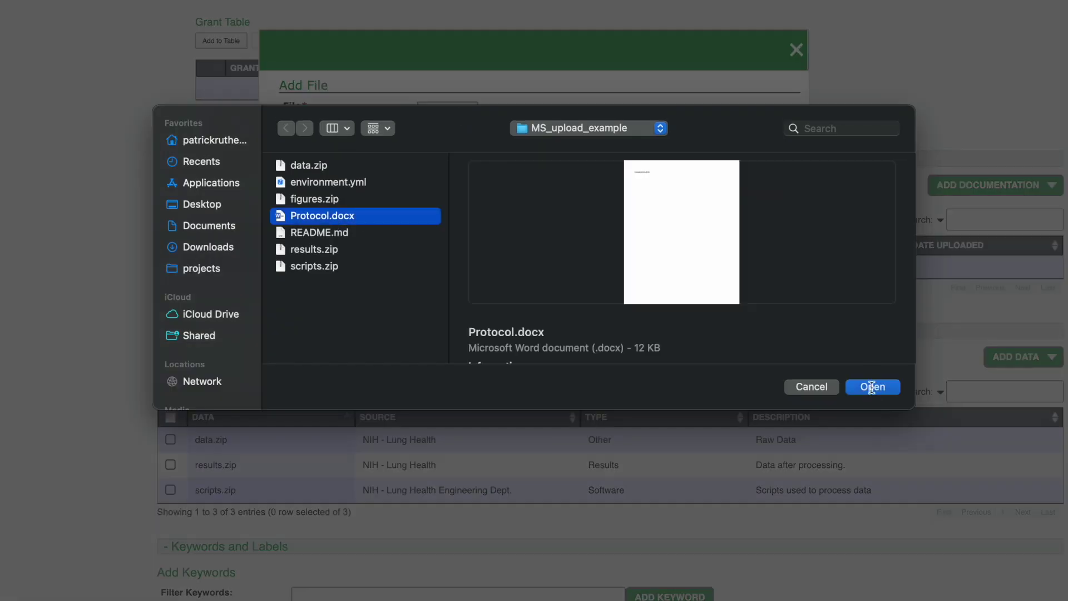
left_click(874, 384)
left_click(421, 159)
type("Analysis on Lung Health data")
Step: Describe the protocol as "Protocol detailing lung health data analysis." and save both the entry and the meta study
left_click(546, 240)
type("Protoco")
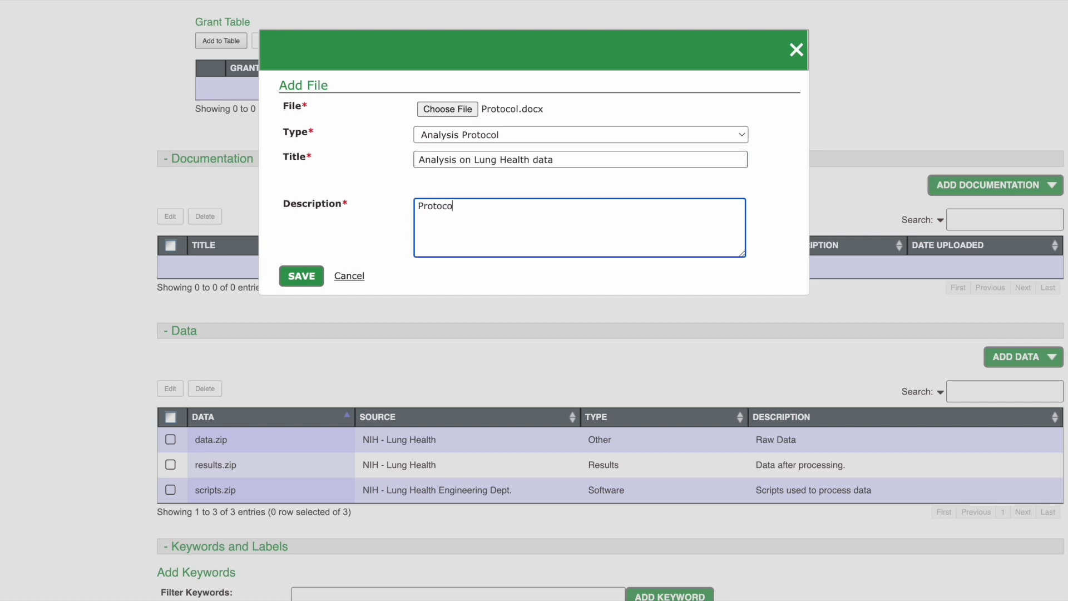
type("l detailing lung health data analysis.")
left_click(301, 276)
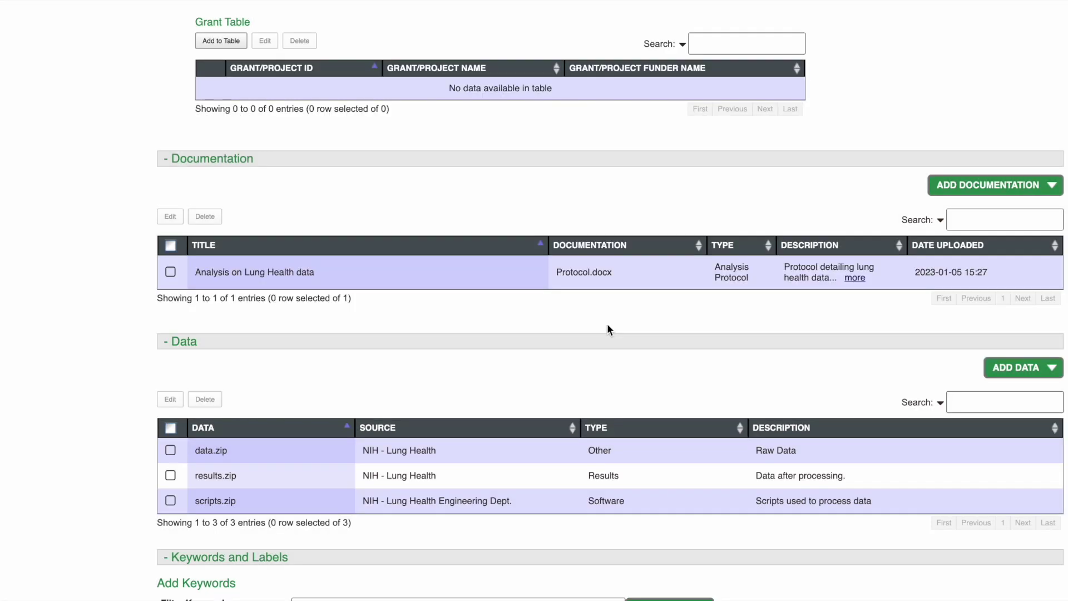
scroll(606, 325, "down", 5)
left_click(187, 586)
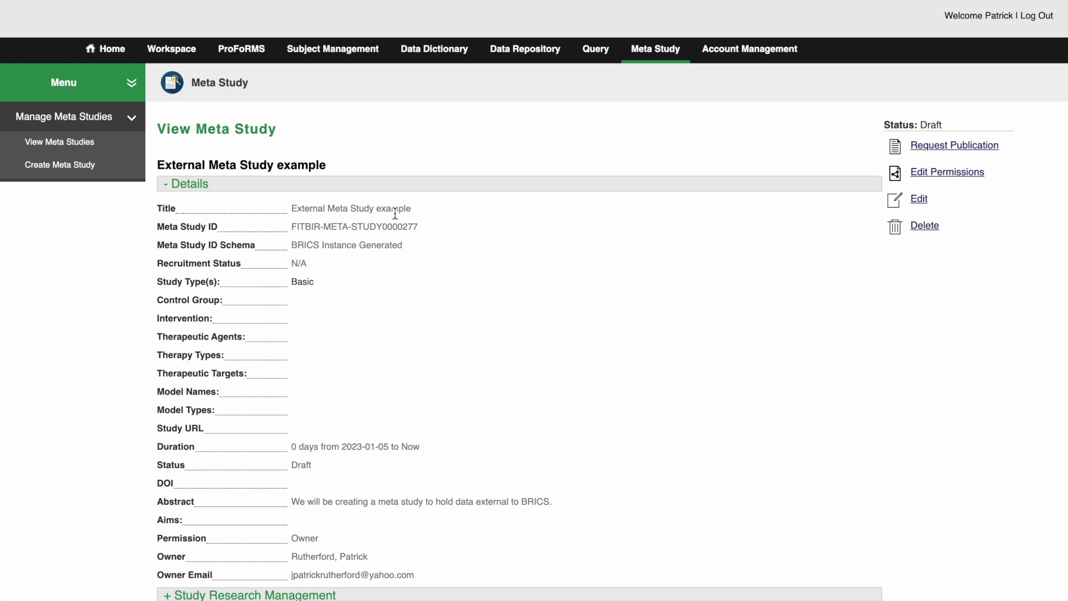
Step: Review the files listed in the Documentation and Data sections of the saved External Meta Study example
scroll(415, 329, "down", 3)
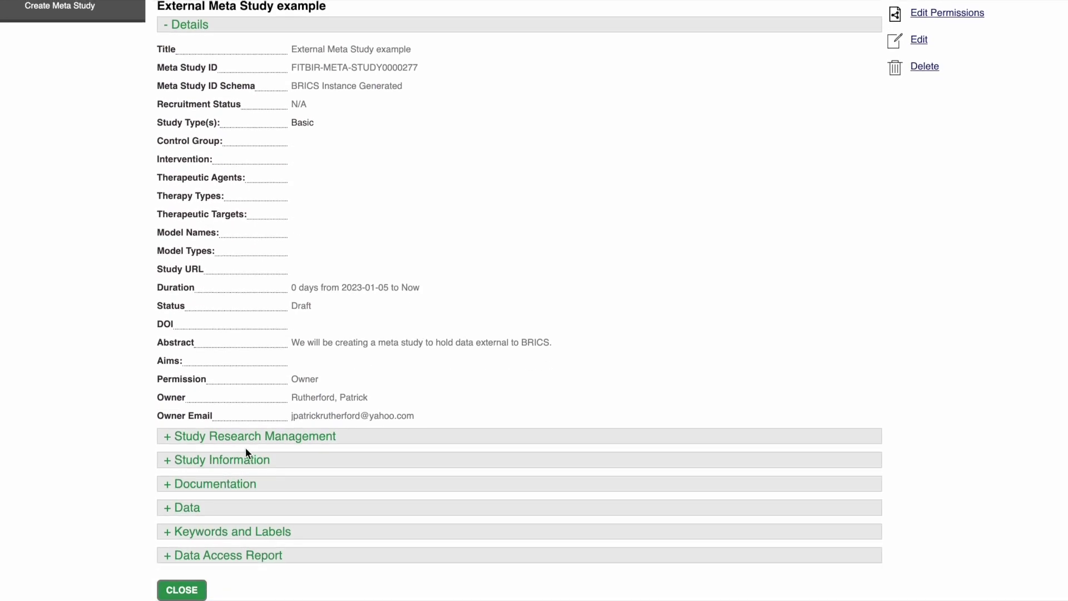
left_click(189, 486)
scroll(189, 483, "down", 2)
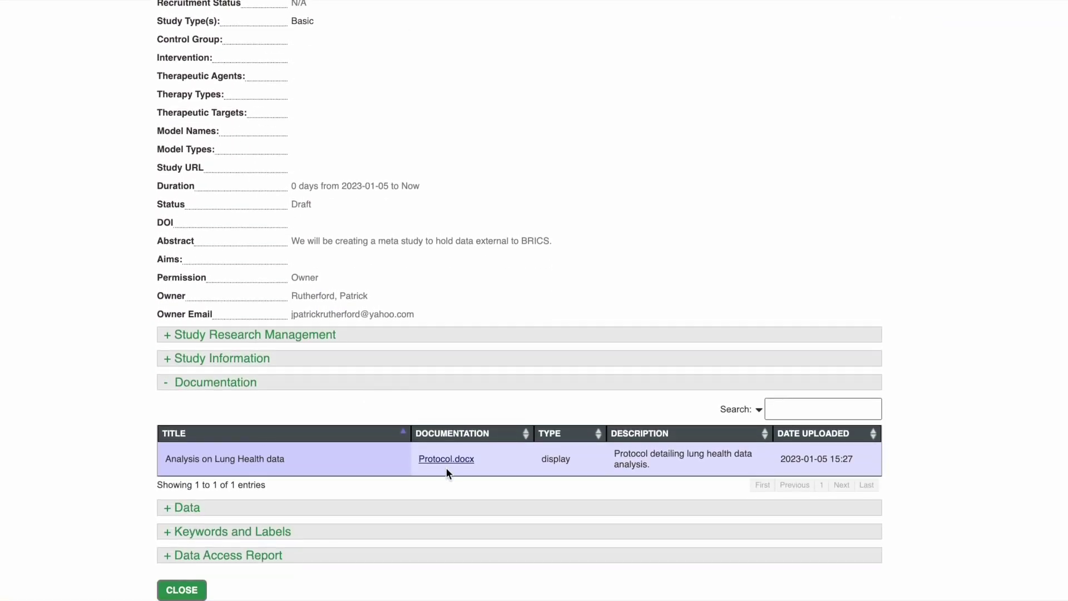
left_click(189, 507)
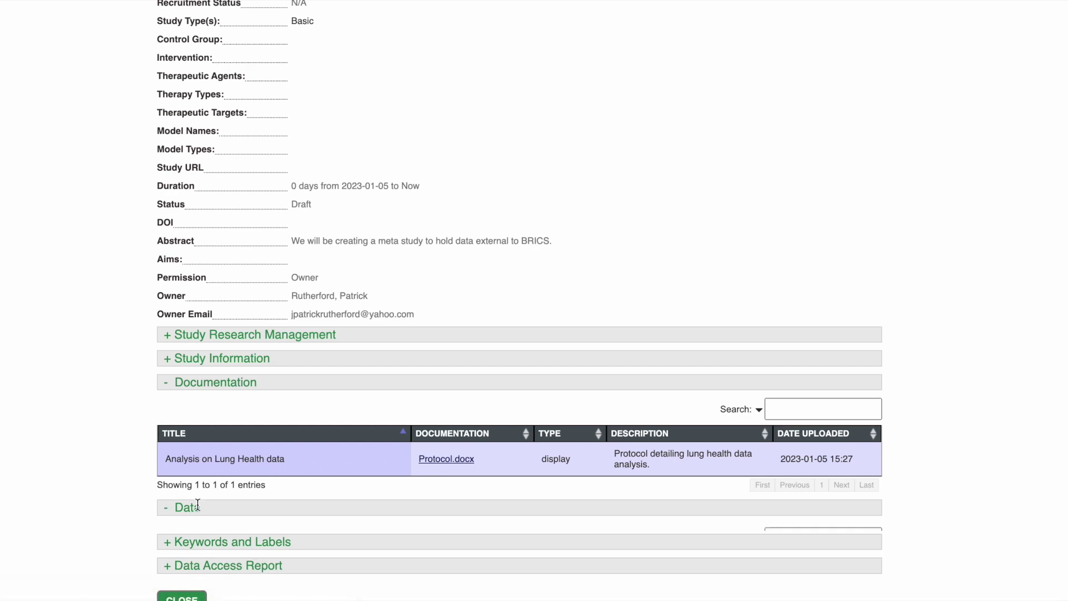
scroll(194, 505, "down", 2)
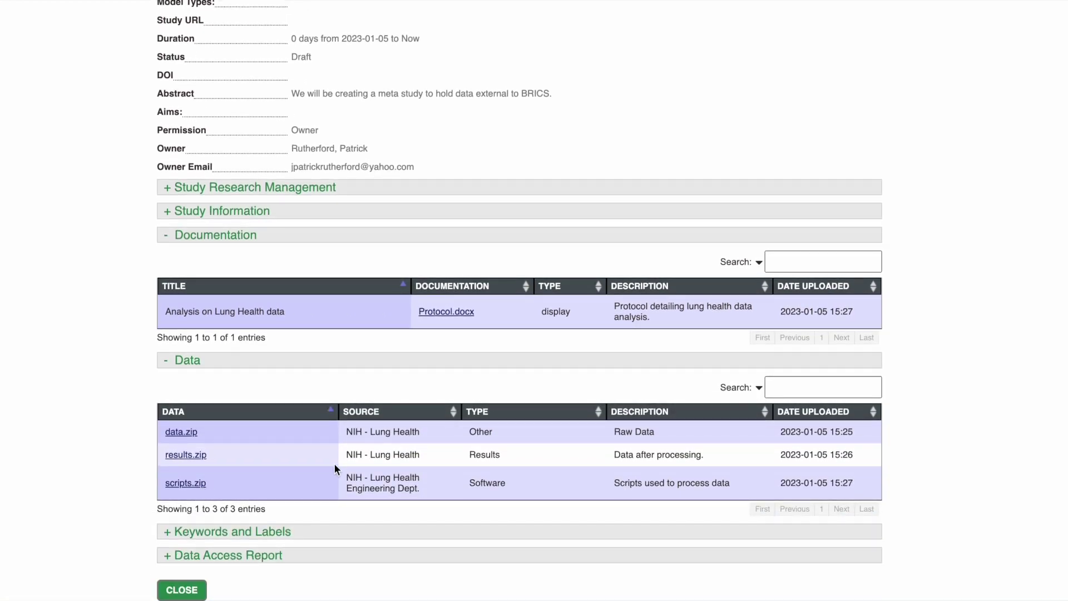
scroll(334, 463, "up", 2)
scroll(333, 462, "up", 5)
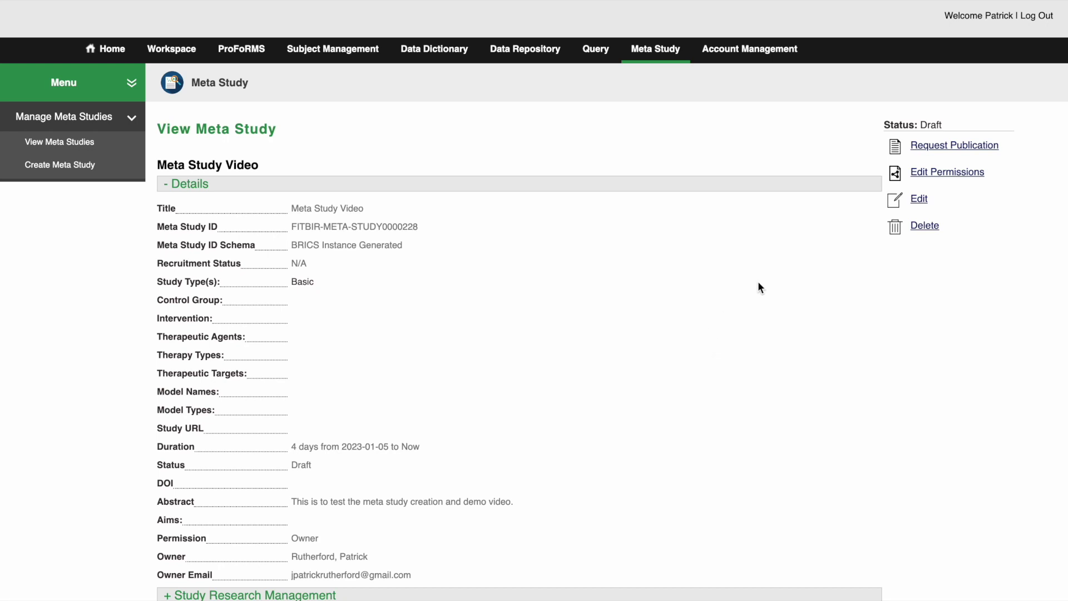
Step: Request publication of the Meta Study Video meta study and assign a DOI to it once published
left_click(946, 146)
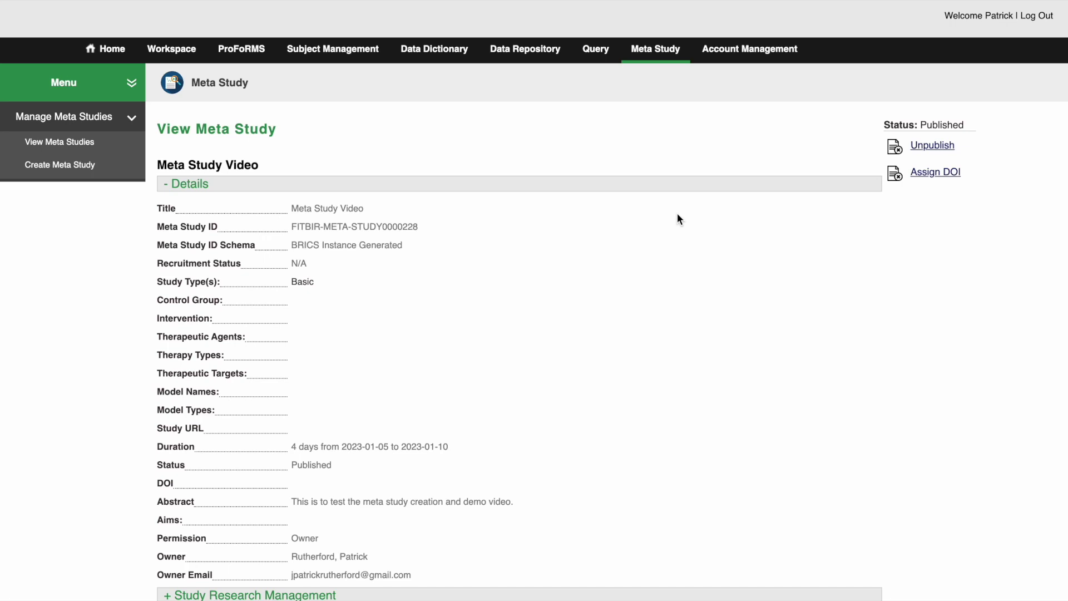
left_click(923, 176)
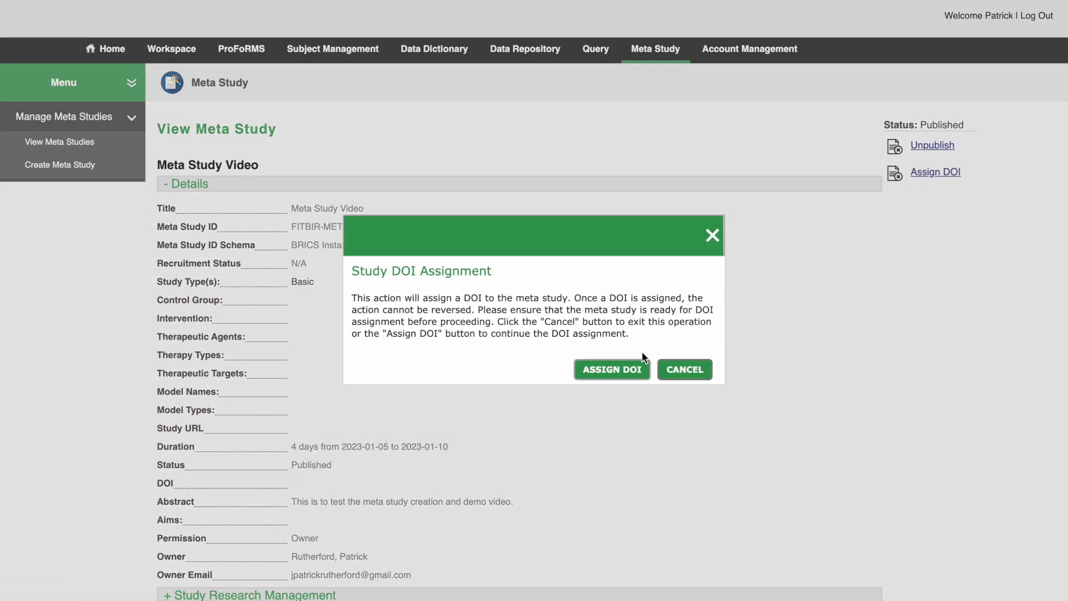
left_click(614, 370)
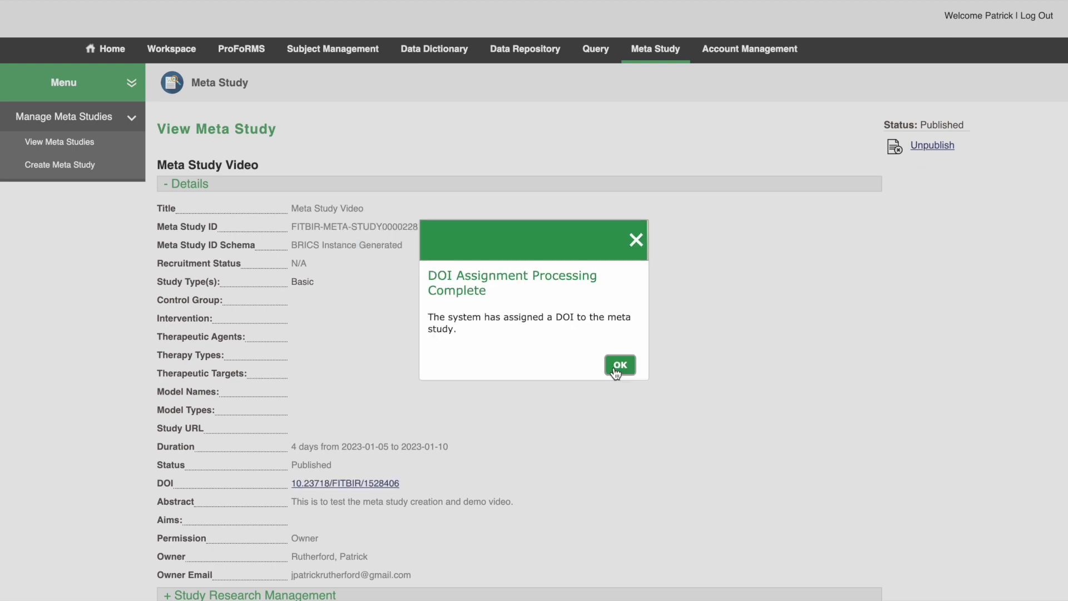
left_click(618, 367)
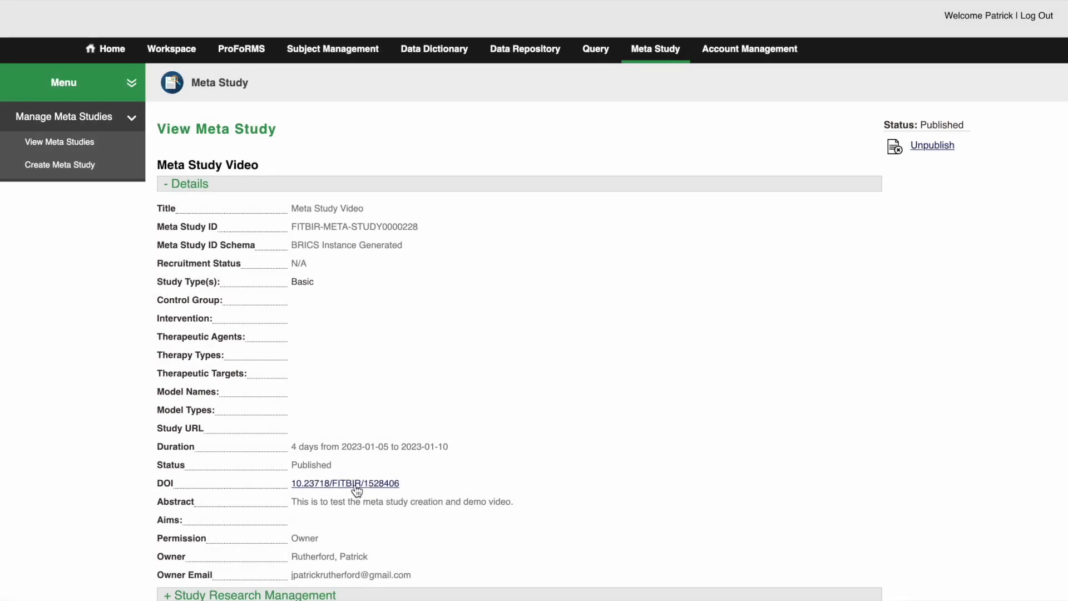